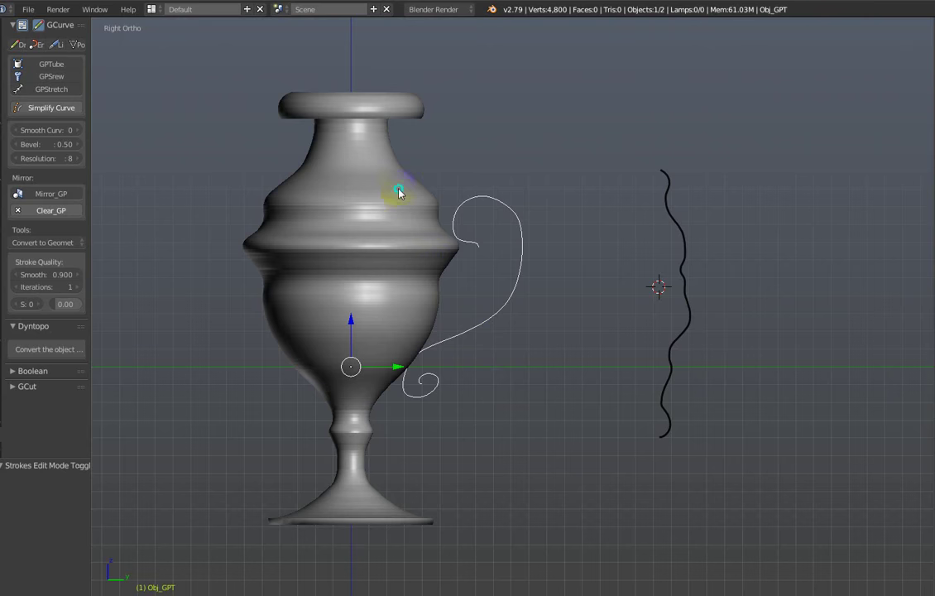
# Step: In the vase's Edit Mode, move profile vertices with proportional falloff to reshape the shoulder
pyautogui.rightClick(400, 191)
pyautogui.press('Tab')
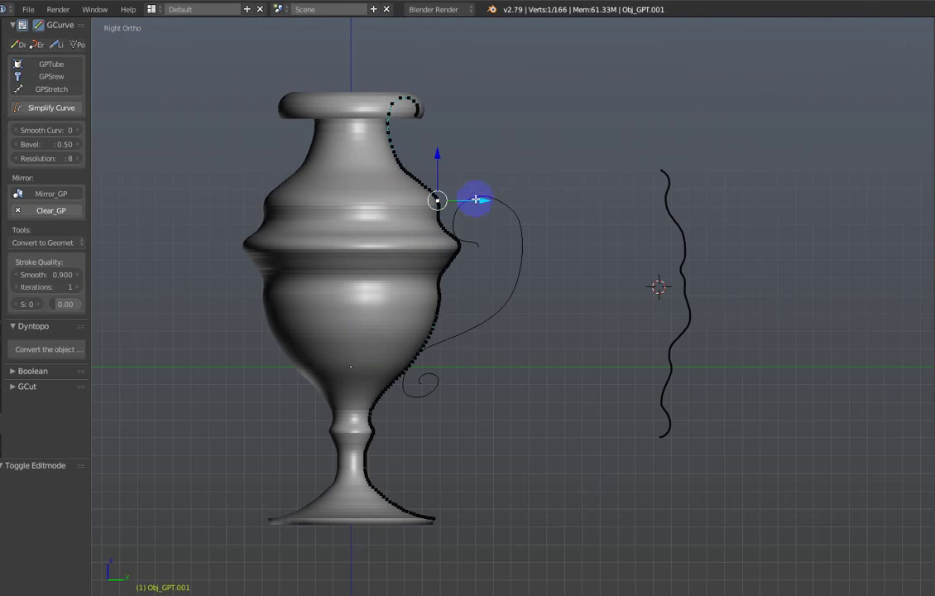
pyautogui.rightClick(457, 242)
pyautogui.rightClick(457, 313)
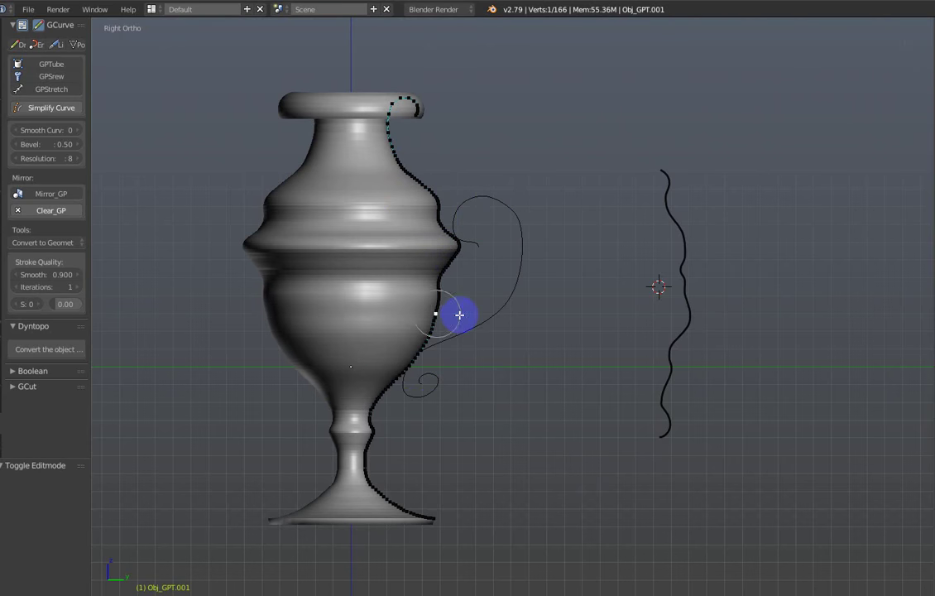
pyautogui.scroll(-6, 459, 314)
pyautogui.scroll(-8, 462, 314)
pyautogui.click(465, 315)
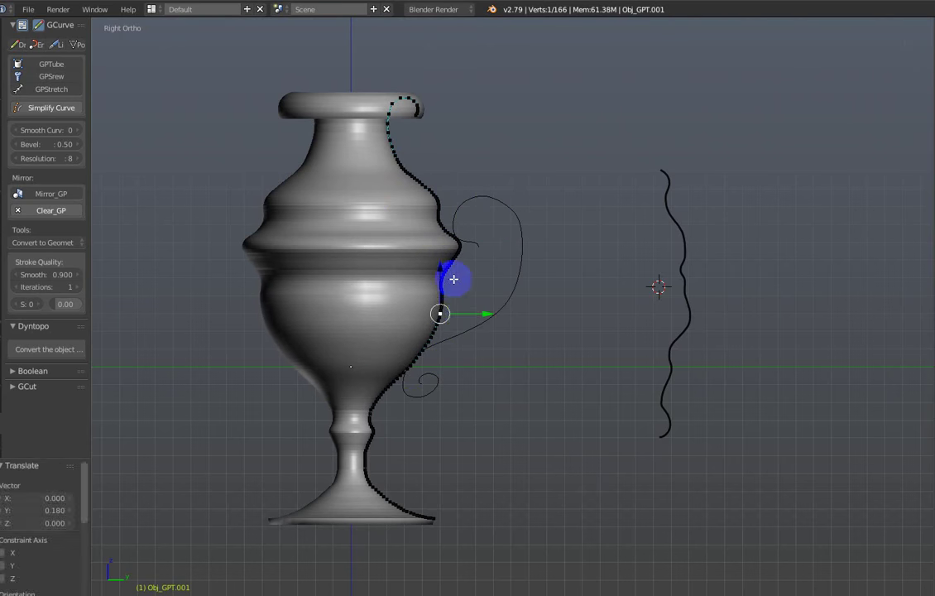
pyautogui.scroll(2, 457, 276)
pyautogui.press('g')
pyautogui.click(437, 234)
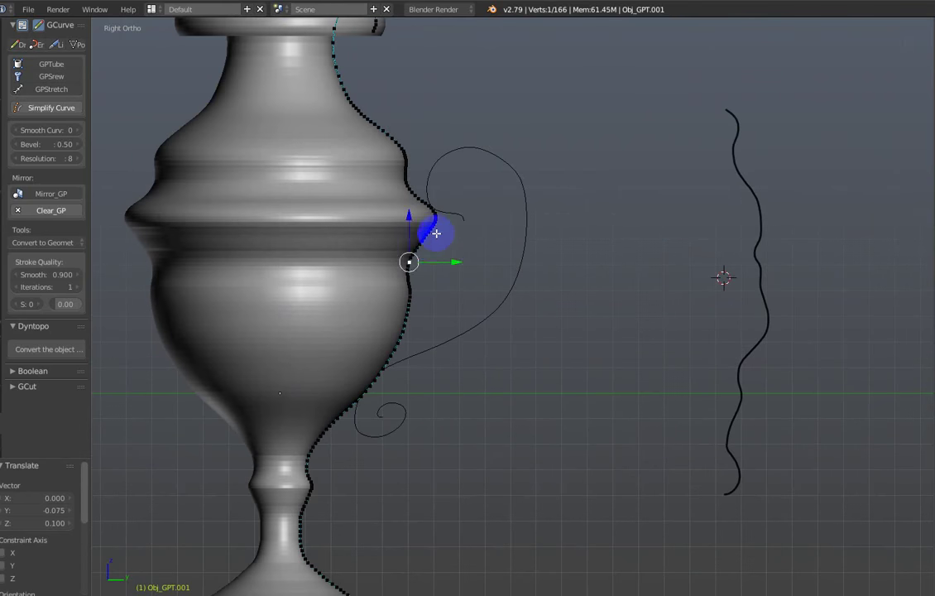
# Step: Select the shoulder vertices, then raise a shoulder vertex toward the neck with soft falloff
pyautogui.moveTo(411, 235); pyautogui.dragTo(479, 282)
pyautogui.keyDown('shift'); pyautogui.moveTo(479, 282); pyautogui.dragTo(517, 290, button='middle'); pyautogui.keyUp('shift')
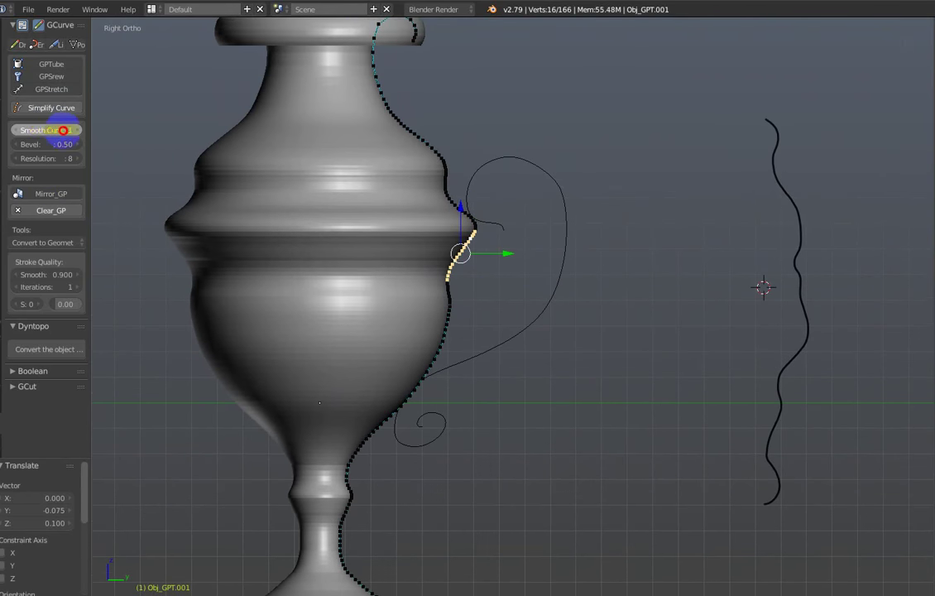
pyautogui.keyDown('shift'); pyautogui.moveTo(462, 176); pyautogui.dragTo(533, 237, button='middle'); pyautogui.keyUp('shift')
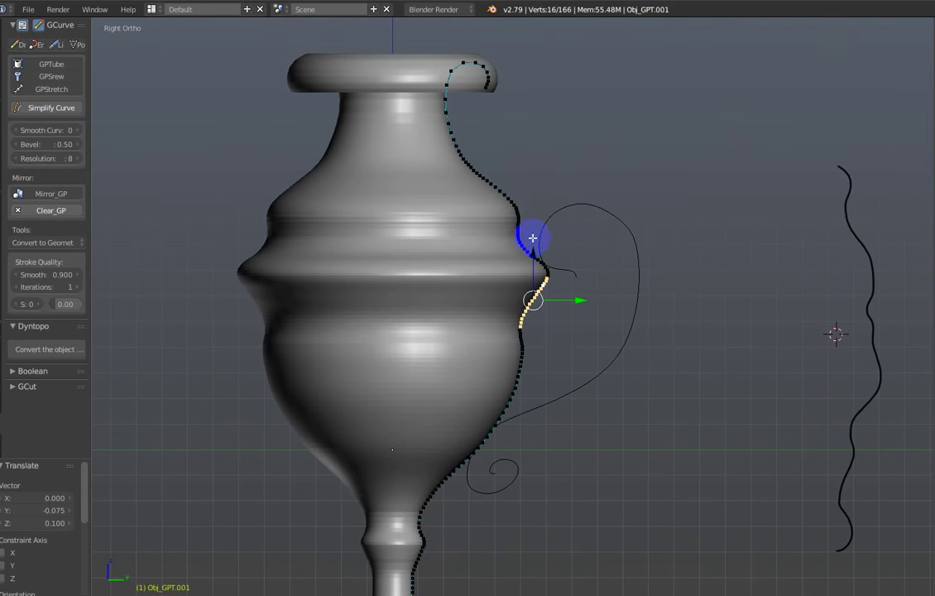
pyautogui.rightClick(530, 236)
pyautogui.press('g')
pyautogui.scroll(3, 530, 236)
pyautogui.scroll(3, 531, 236)
pyautogui.scroll(4, 530, 236)
pyautogui.click(530, 236)
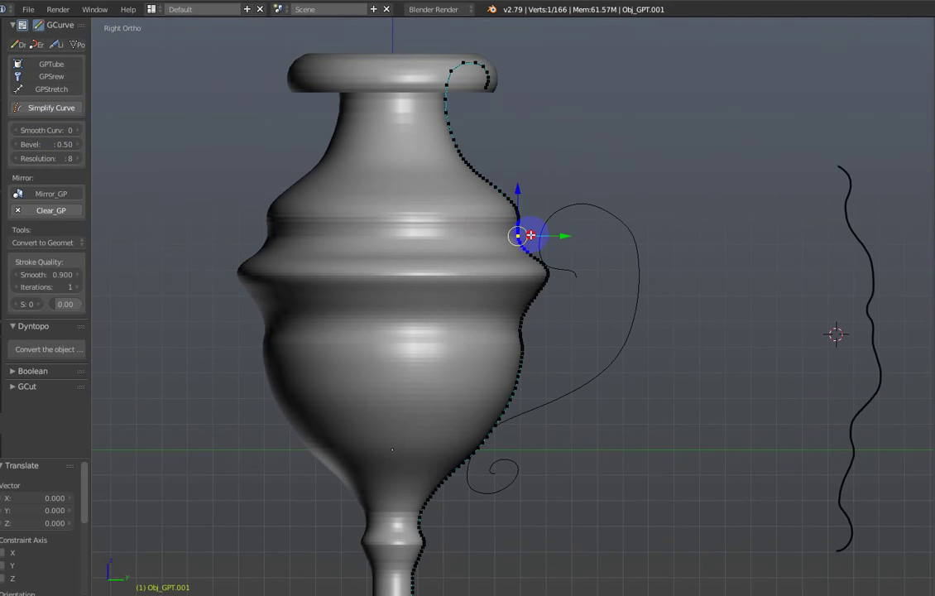
pyautogui.press('g')
pyautogui.scroll(-4, 500, 188)
pyautogui.scroll(-3, 501, 189)
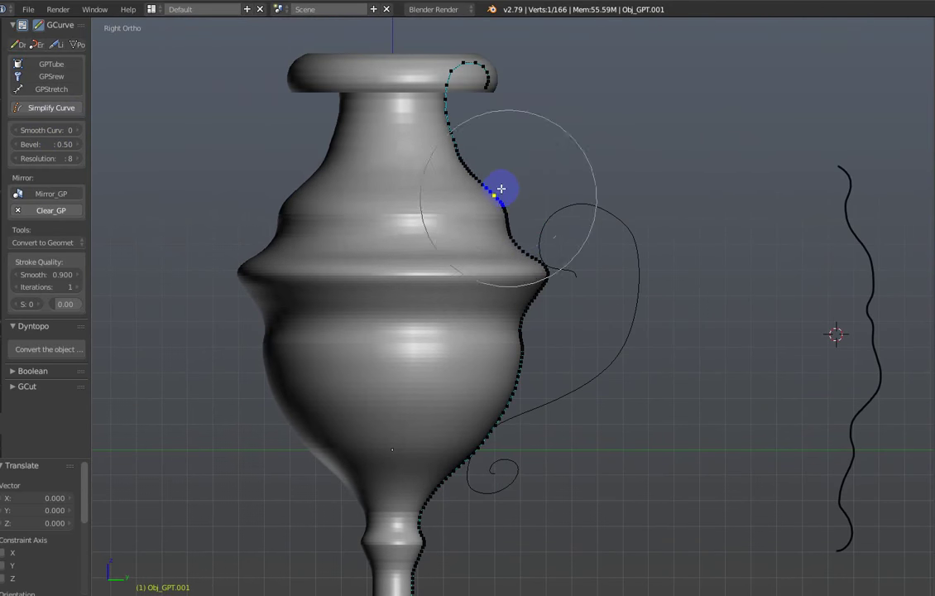
pyautogui.click(451, 132)
# Step: Lasso the upper neck vertices, set curve smoothing to 0, and return to Object Mode
pyautogui.keyDown('ctrl'); pyautogui.moveTo(481, 168); pyautogui.dragTo(510, 125); pyautogui.keyUp('ctrl')
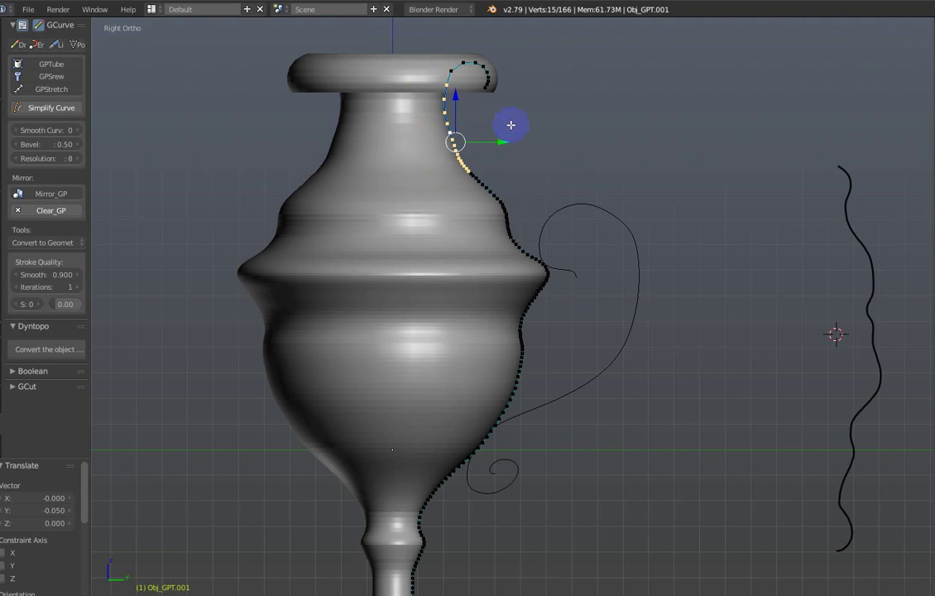
pyautogui.click(68, 130)
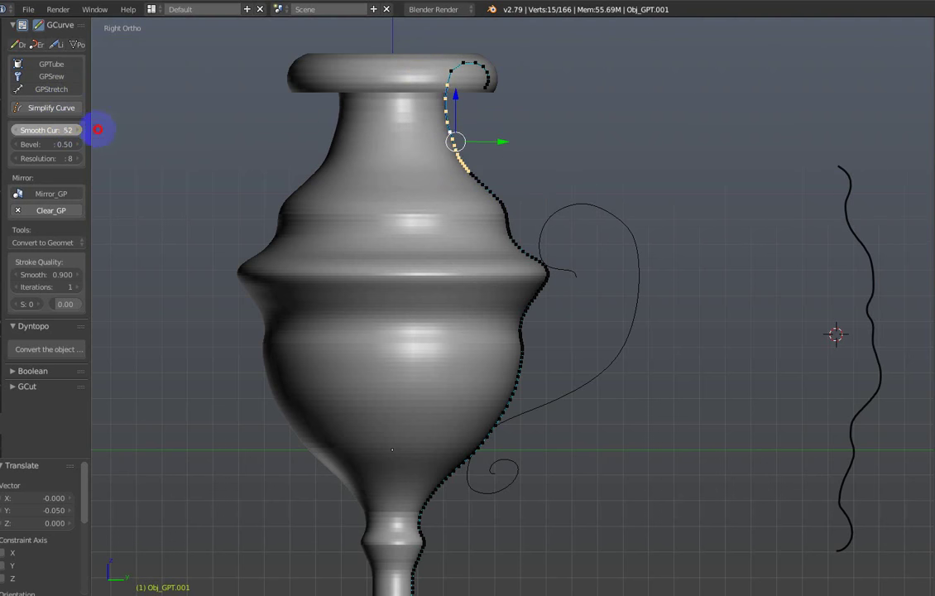
pyautogui.moveTo(158, 113); pyautogui.dragTo(213, 137)
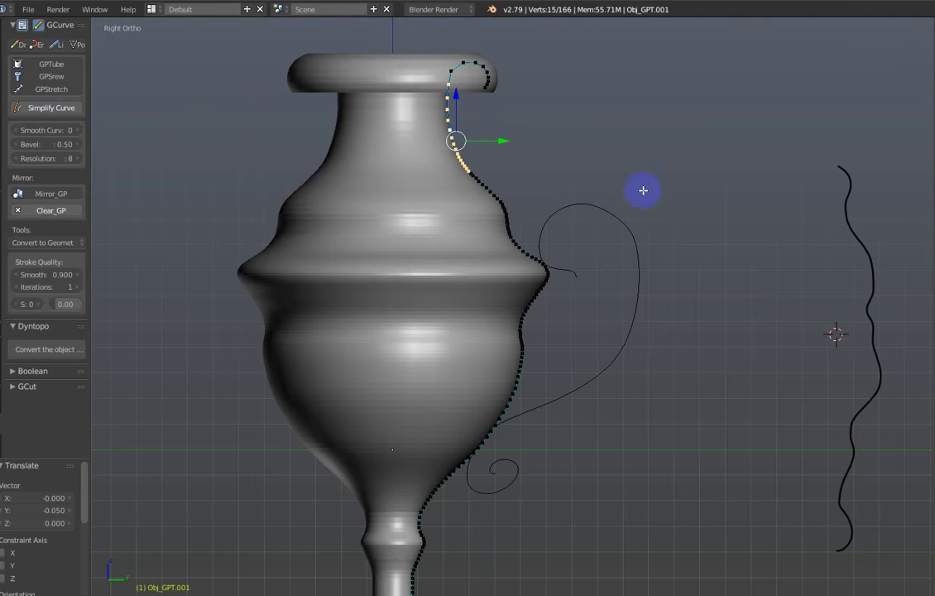
pyautogui.press('Tab')
pyautogui.scroll(-2, 643, 190)
pyautogui.scroll(-1, 532, 208)
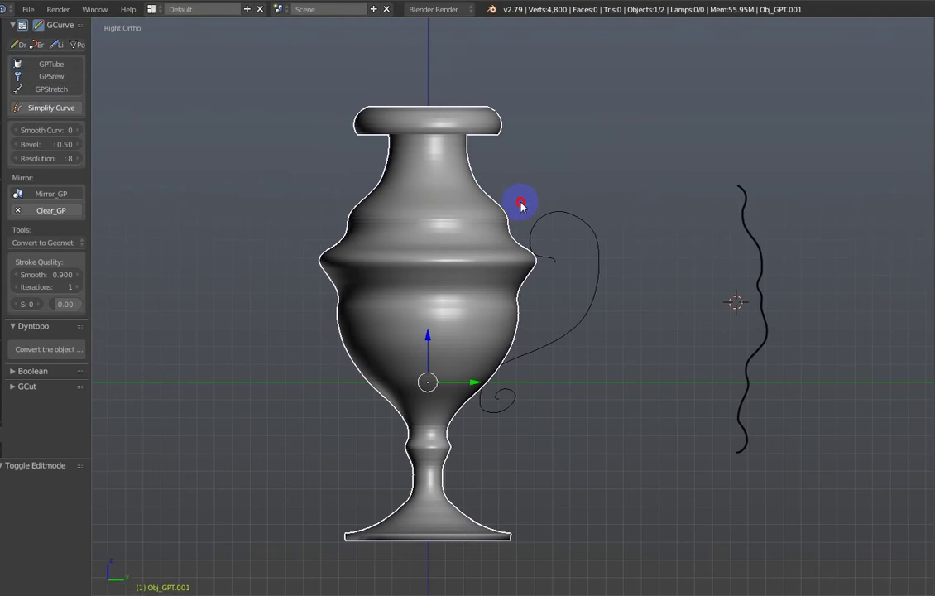
pyautogui.keyDown('shift'); pyautogui.moveTo(521, 206); pyautogui.dragTo(521, 203, button='middle'); pyautogui.keyUp('shift')
pyautogui.keyDown('shift'); pyautogui.moveTo(601, 226); pyautogui.dragTo(641, 265, button='middle'); pyautogui.keyUp('shift')
# Step: Lathe the wavy stroke with GPScrew, Switch_direction off and Smooth Stroke 5
pyautogui.press('a')
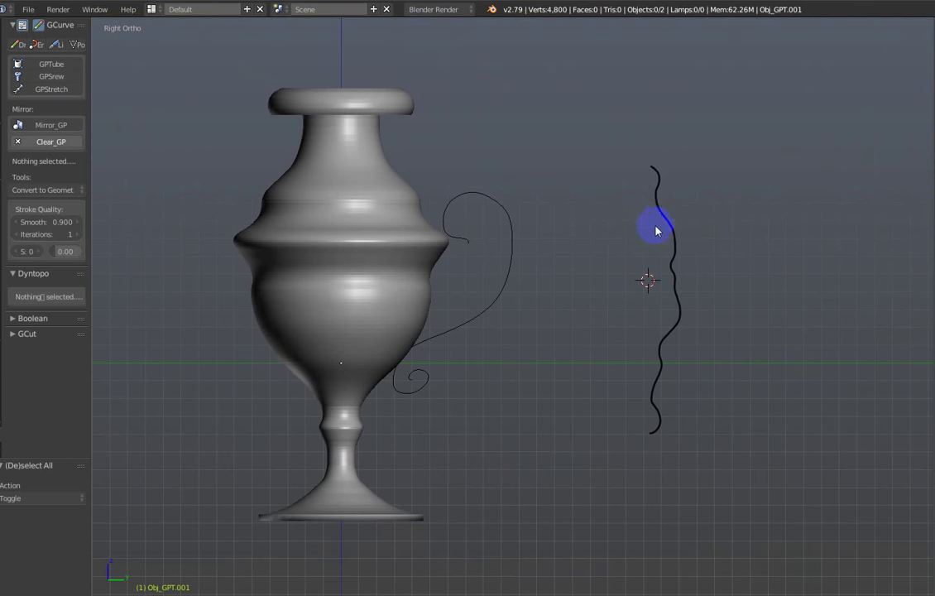
pyautogui.click(59, 79)
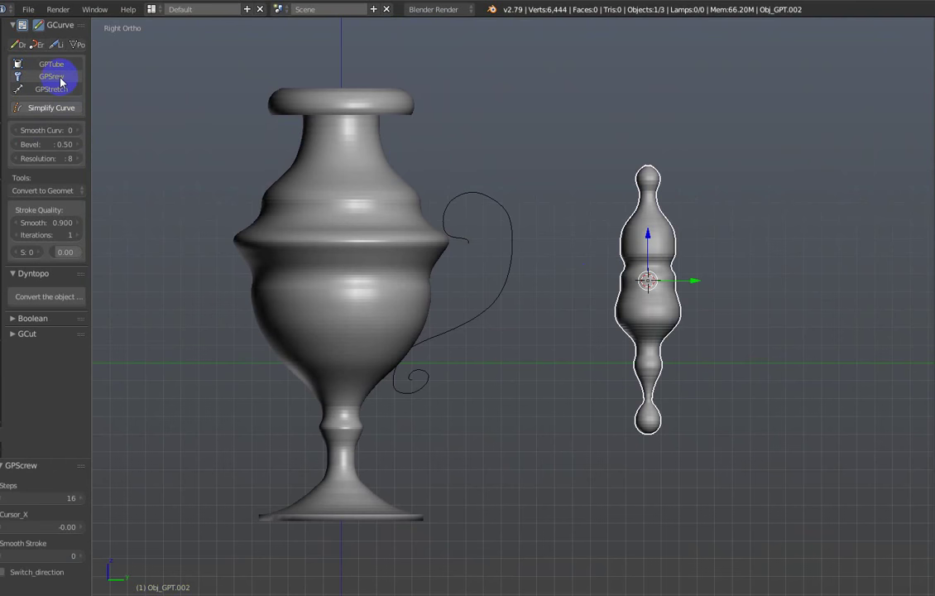
pyautogui.press('F6')
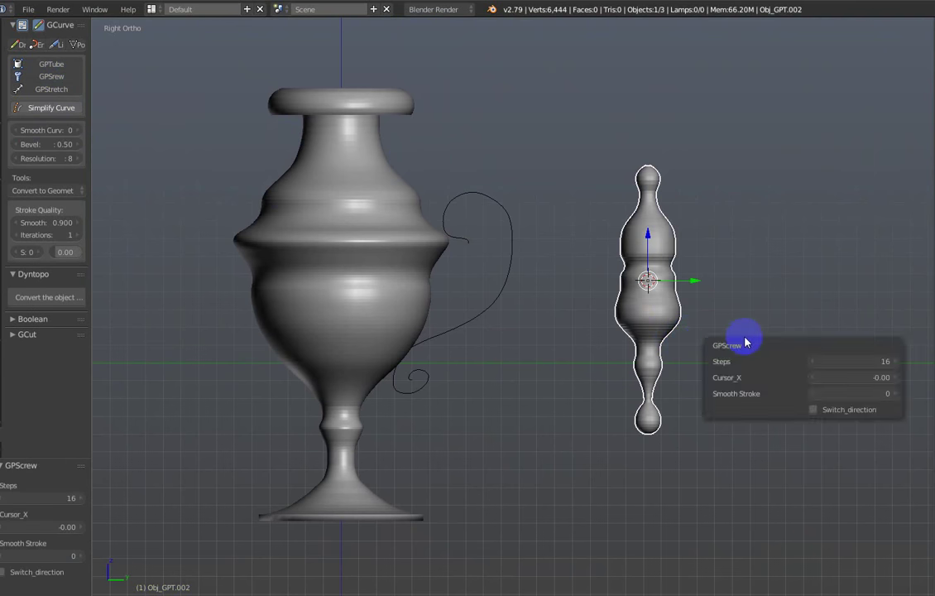
pyautogui.click(815, 409)
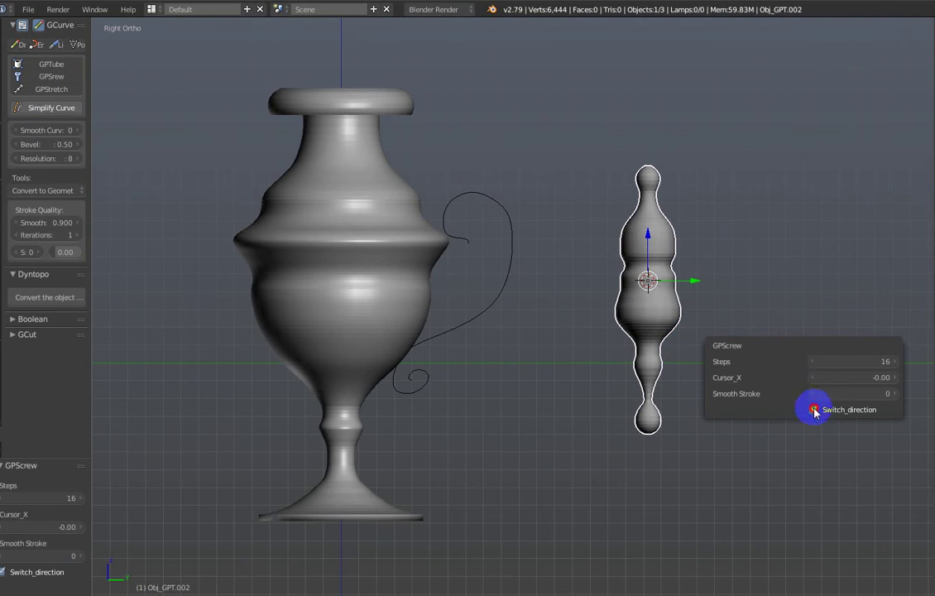
pyautogui.click(814, 409)
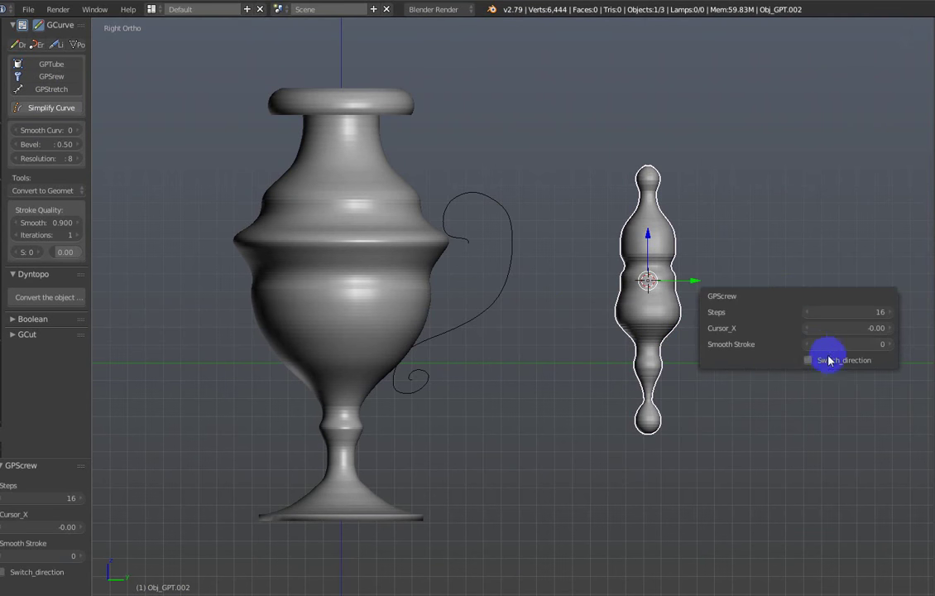
pyautogui.moveTo(832, 346); pyautogui.dragTo(858, 348)
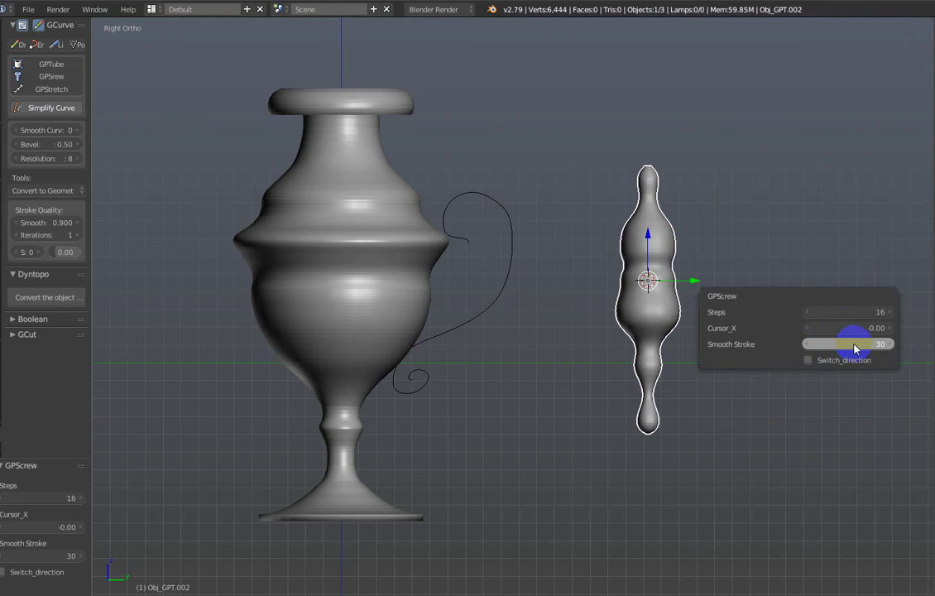
pyautogui.click(828, 341)
pyautogui.write('5')
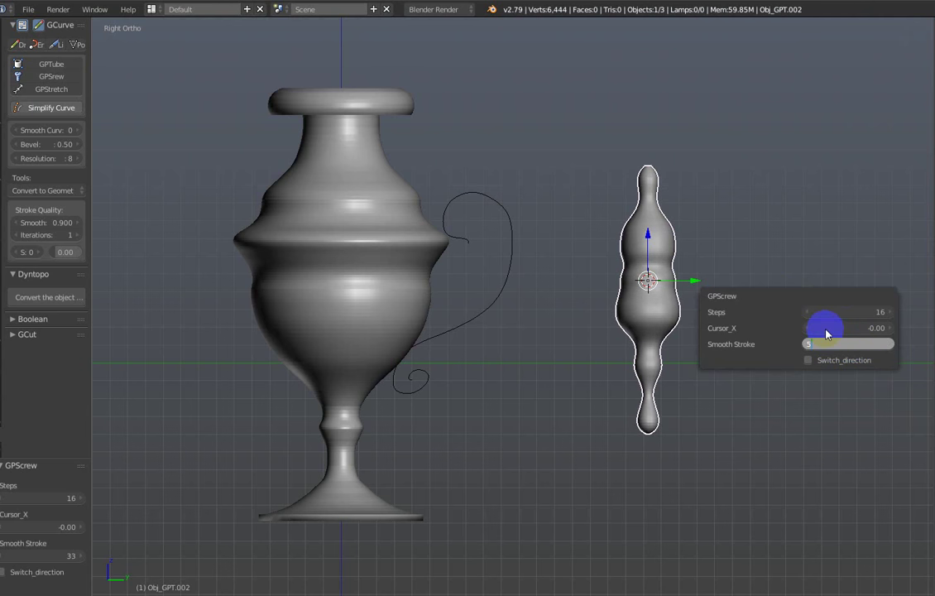
pyautogui.press('Return')
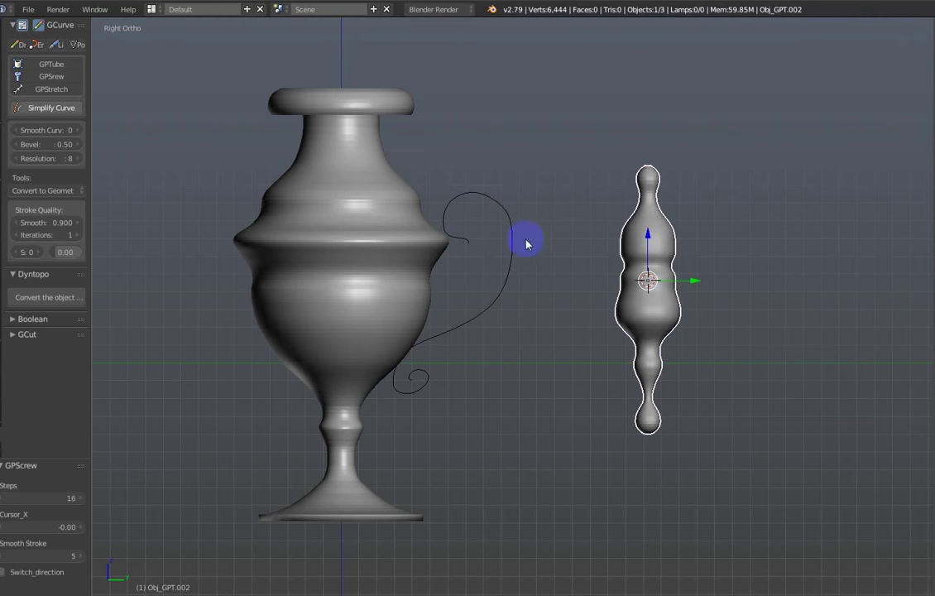
pyautogui.keyDown('shift'); pyautogui.rightClick(519, 241); pyautogui.keyUp('shift')
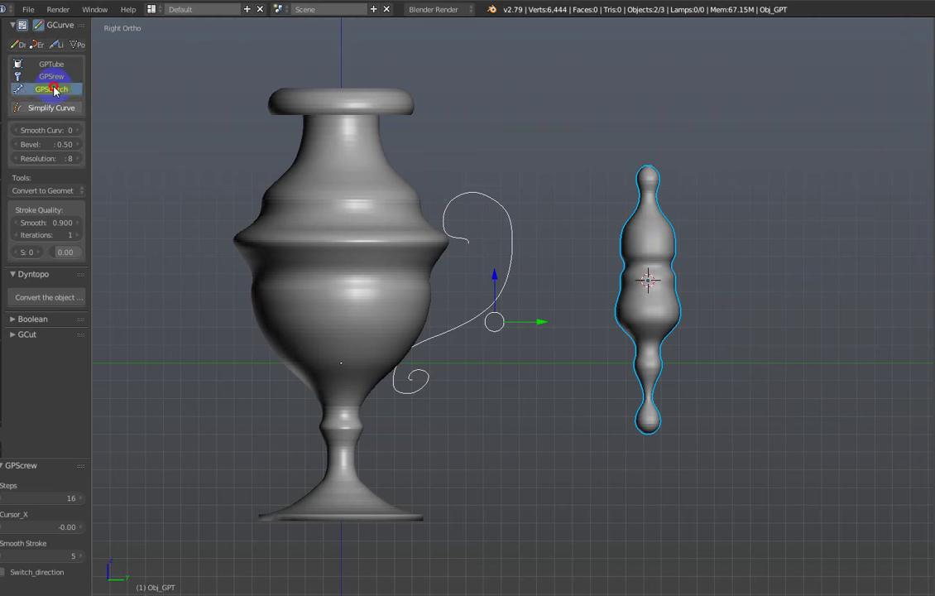
# Step: Stretch the spindle along the handle stroke with GPStretch and inspect the new handle mesh
pyautogui.click(50, 87)
pyautogui.keyDown('shift'); pyautogui.moveTo(444, 243); pyautogui.dragTo(468, 236, button='middle'); pyautogui.keyUp('shift')
pyautogui.rightClick(529, 272)
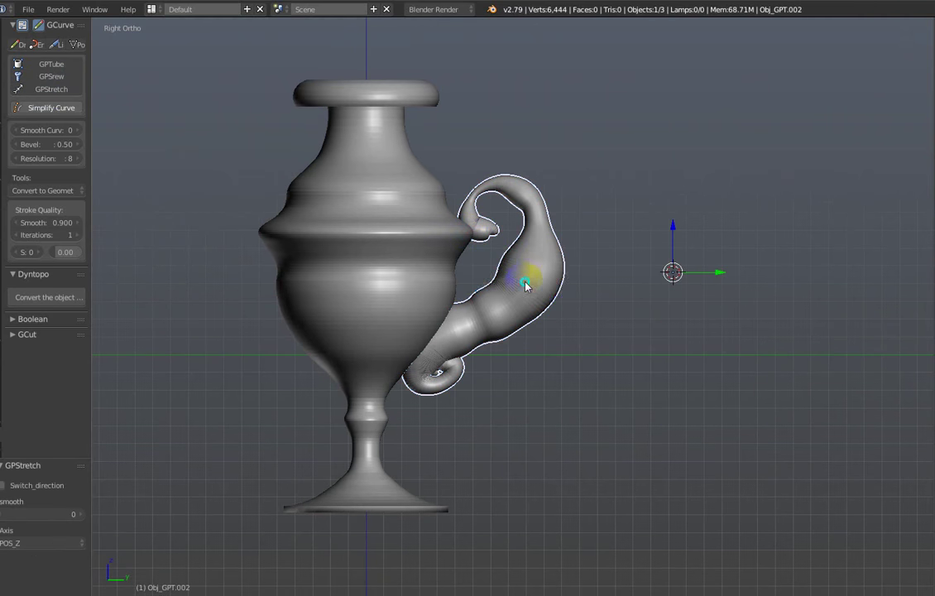
pyautogui.press('Tab')
pyautogui.hotkey('ctrl', 'Tab')
pyautogui.click(469, 286)
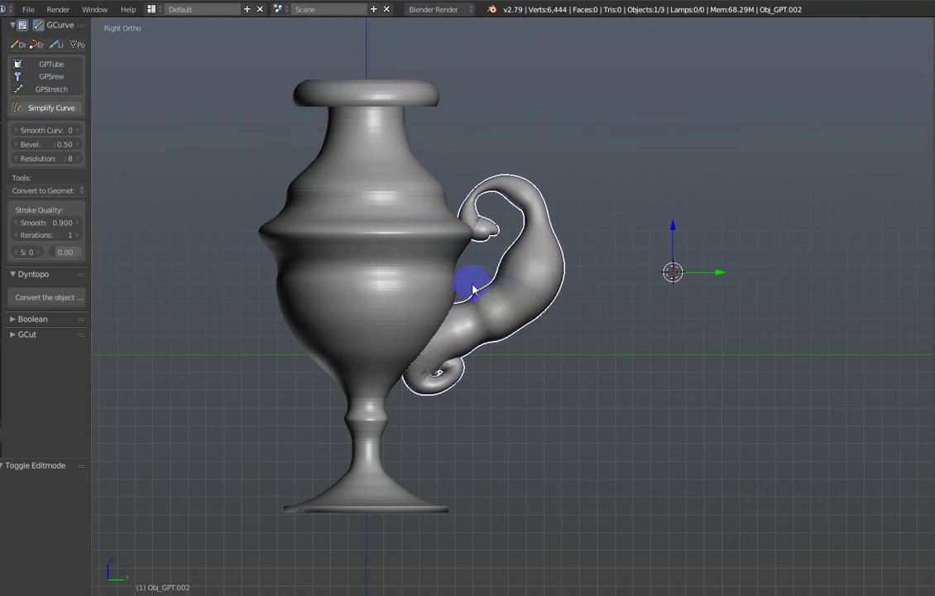
# Step: Return to Object Mode and select the Obj_GPT curve among the objects at the handle
pyautogui.press('Tab')
pyautogui.hotkey('ctrl', 'Tab')
pyautogui.click(460, 290)
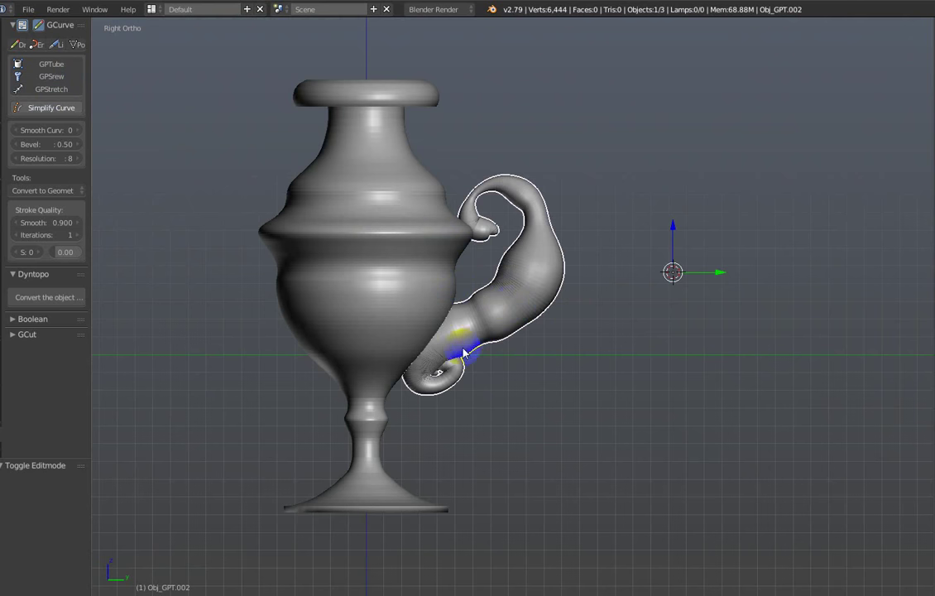
pyautogui.keyDown('alt'); pyautogui.rightClick(527, 276); pyautogui.keyUp('alt')
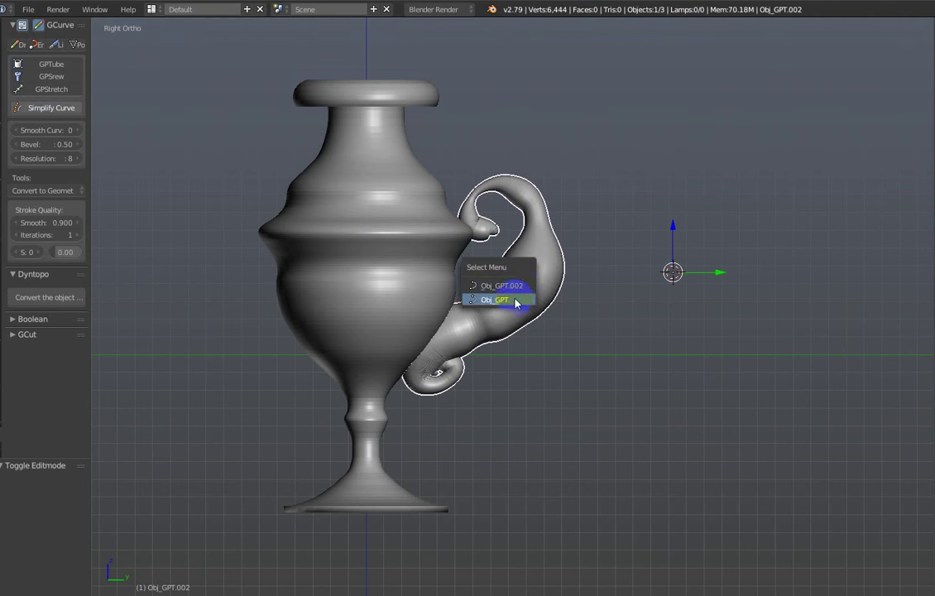
pyautogui.click(514, 303)
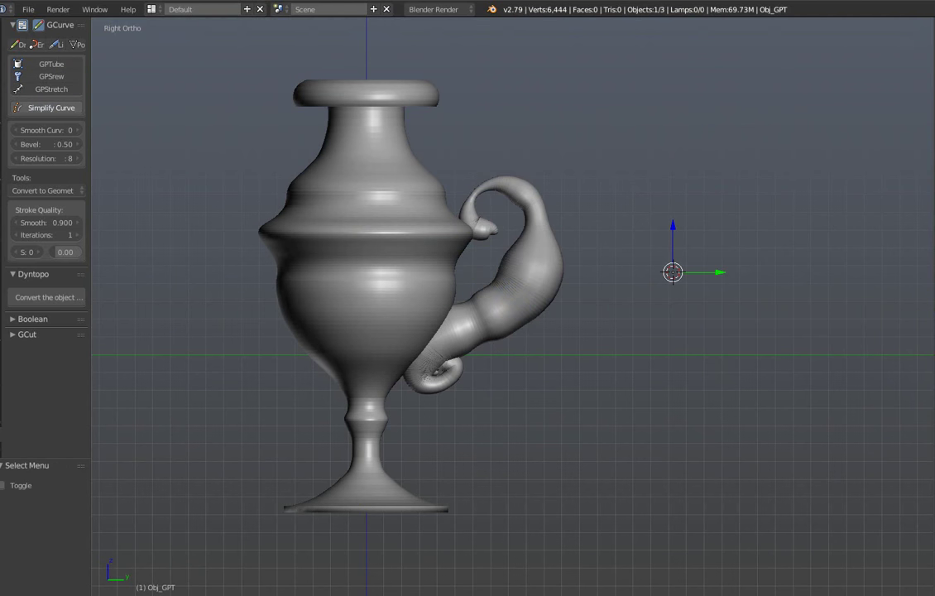
# Step: Select all handle curve points and scale the handle's thickness with Alt+S
pyautogui.press('Tab')
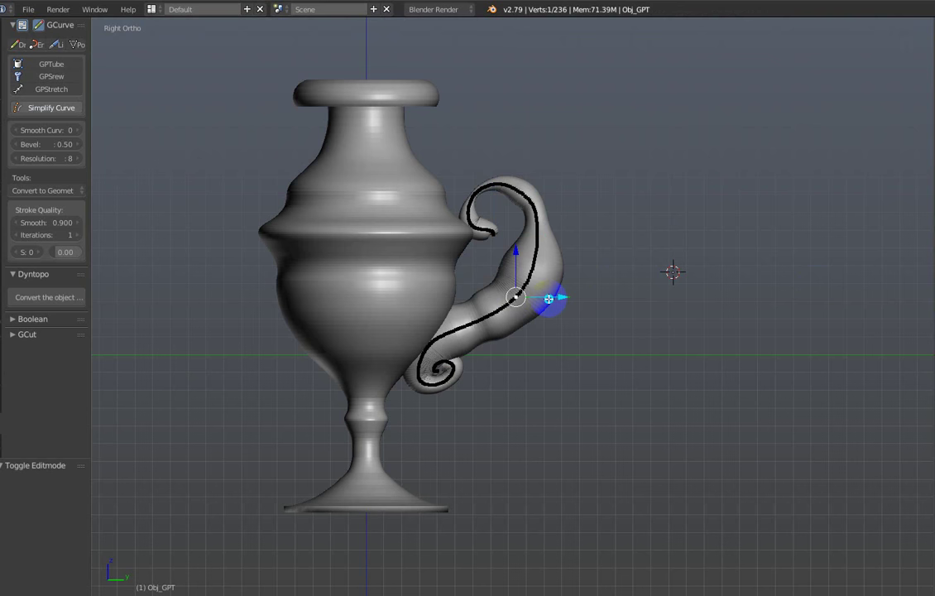
pyautogui.press('a')
pyautogui.press('a')
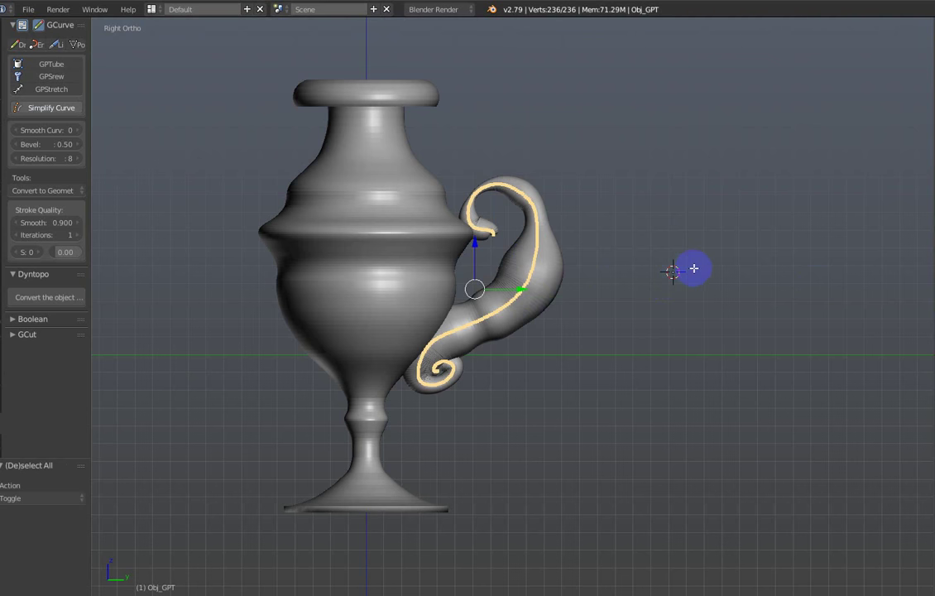
pyautogui.hotkey('alt', 's')
pyautogui.click(629, 278)
# Step: Fatten the upper part of the handle by scaling a single curve point's radius
pyautogui.rightClick(530, 280)
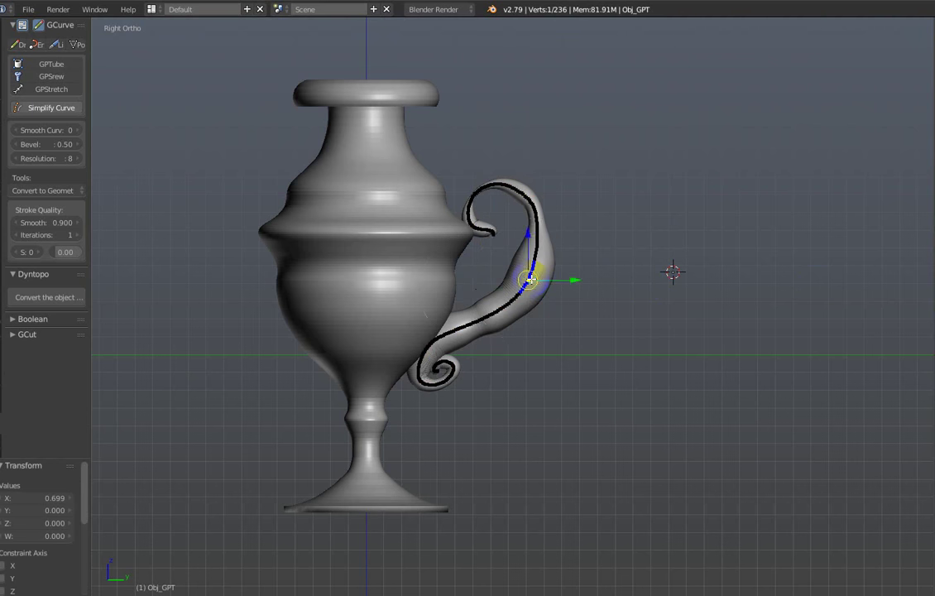
pyautogui.hotkey('alt', 's')
pyautogui.scroll(-3, 525, 275)
pyautogui.rightClick(549, 267)
pyautogui.hotkey('alt', 's')
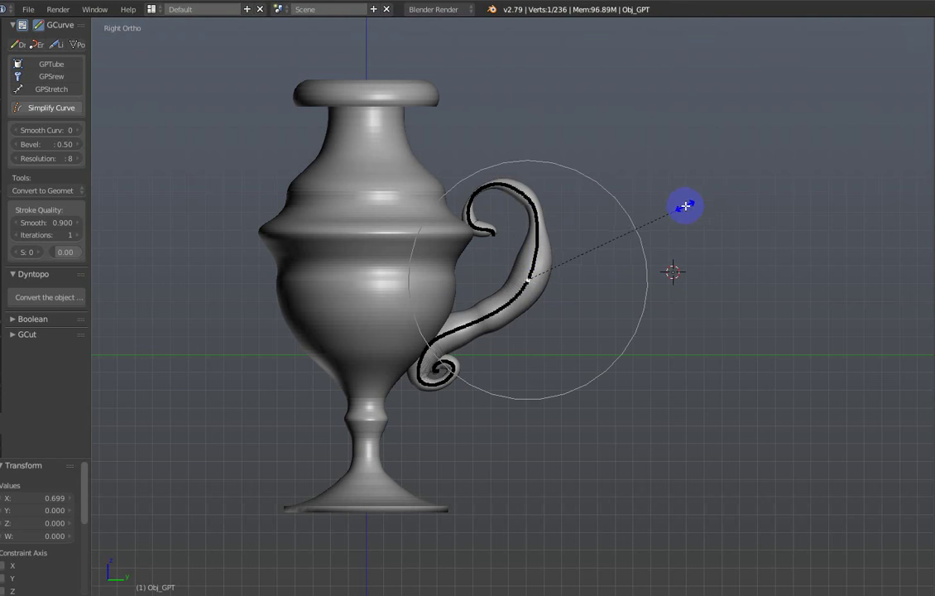
pyautogui.click(686, 206)
pyautogui.hotkey('alt', 's')
pyautogui.scroll(4, 606, 161)
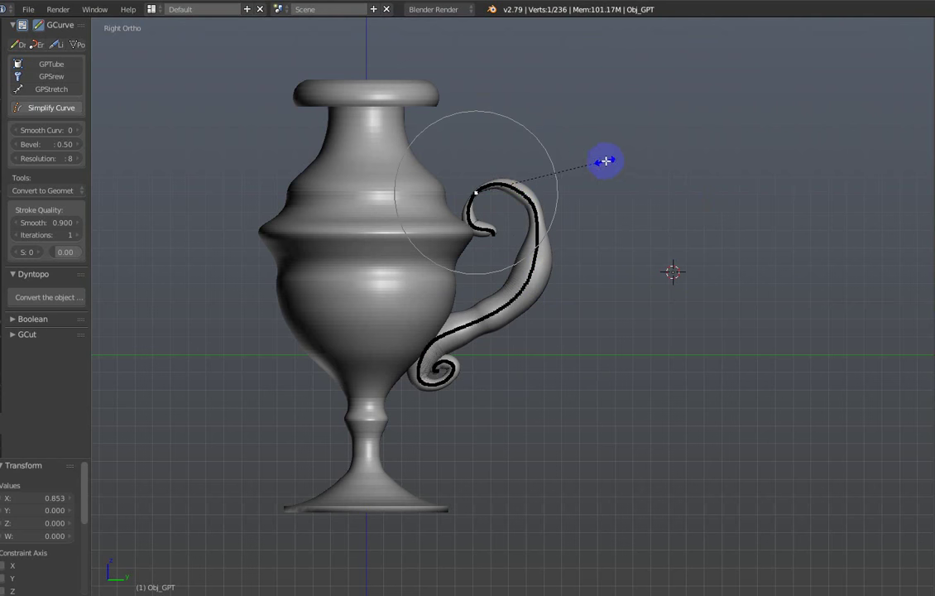
pyautogui.click(612, 188)
pyautogui.scroll(2, 502, 211)
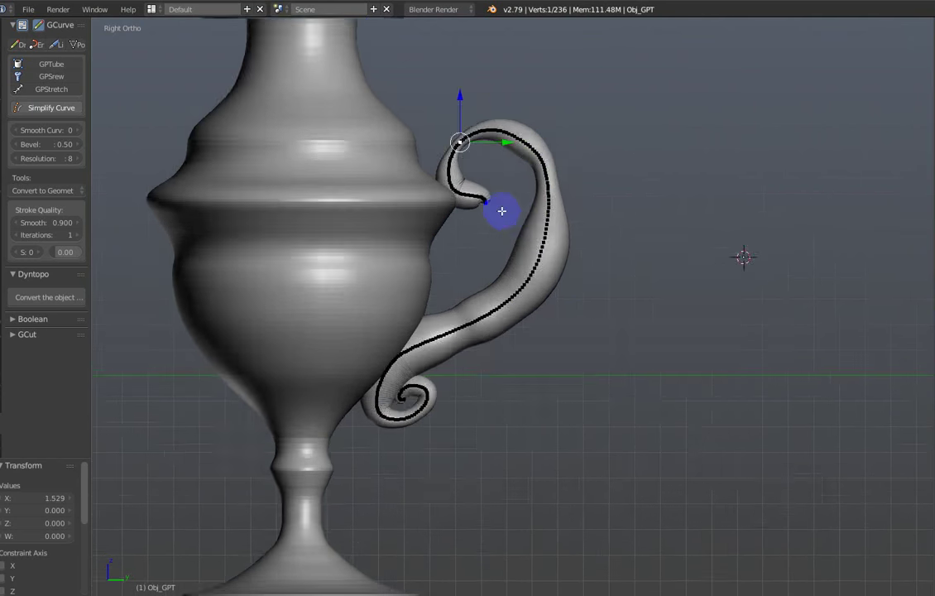
pyautogui.keyDown('shift'); pyautogui.moveTo(522, 256); pyautogui.dragTo(551, 246, button='middle'); pyautogui.keyUp('shift')
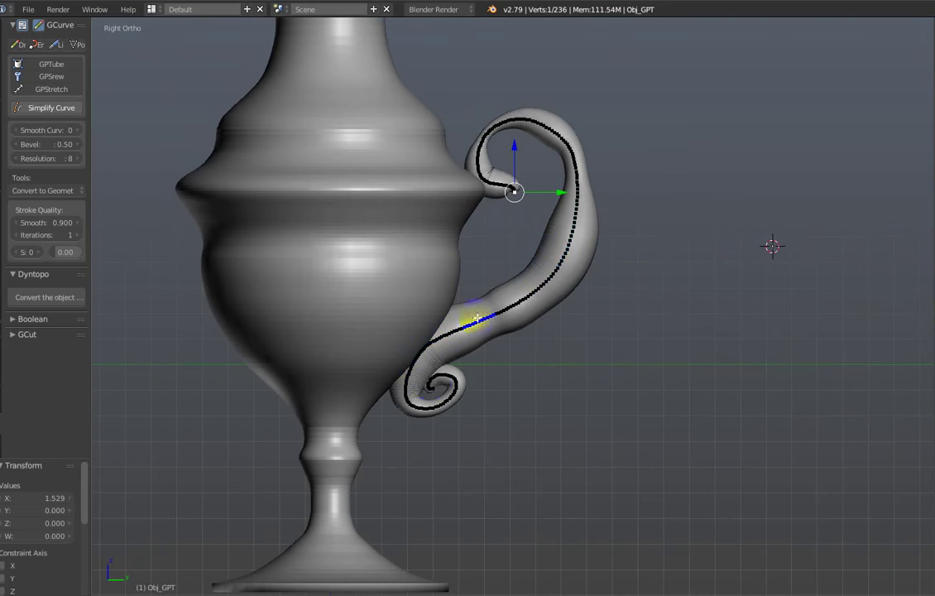
# Step: Move the handle curve's end point in closer to the vase body
pyautogui.rightClick(462, 390)
pyautogui.press('f')
pyautogui.press('g')
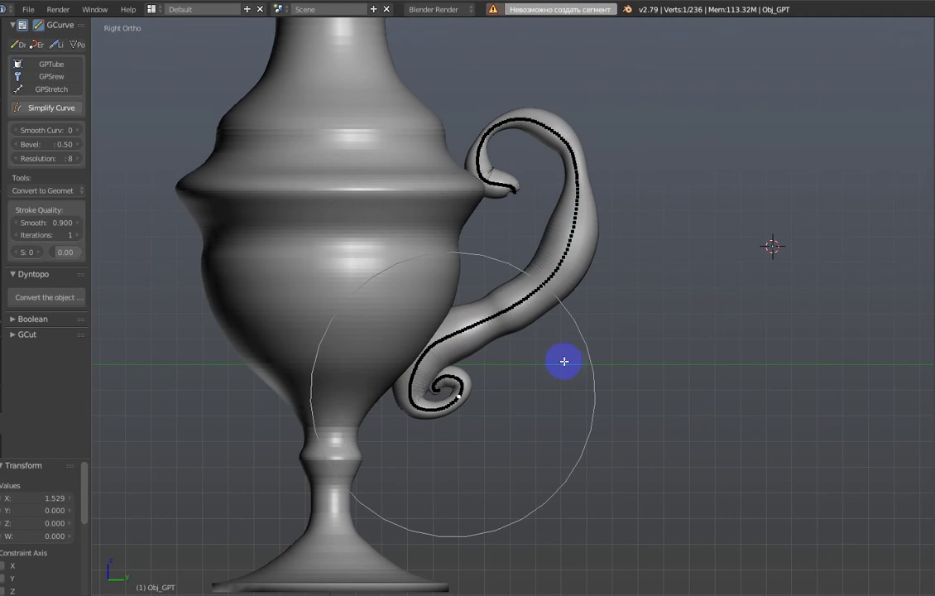
pyautogui.click(571, 365)
pyautogui.press('g')
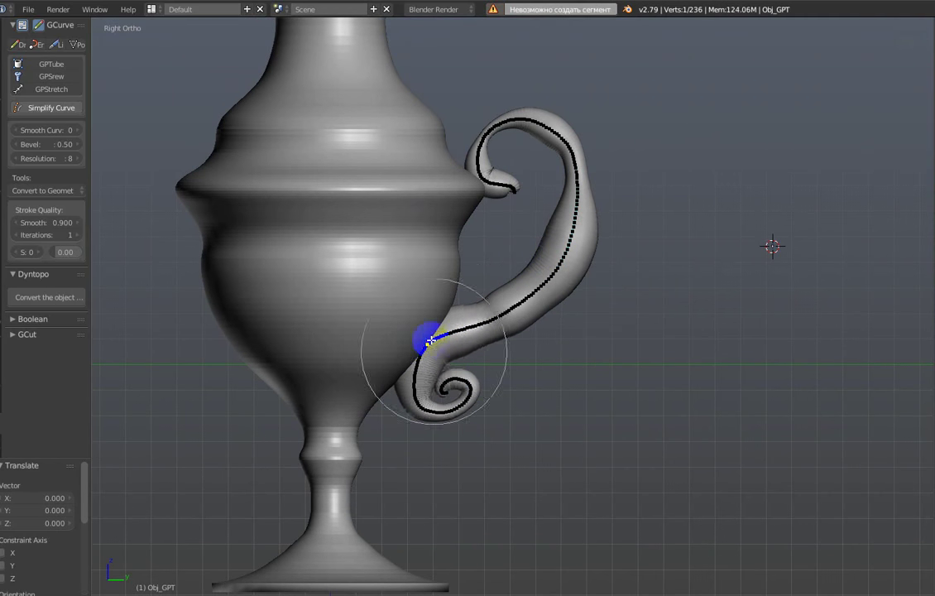
pyautogui.click(429, 336)
pyautogui.press('g')
pyautogui.click(470, 324)
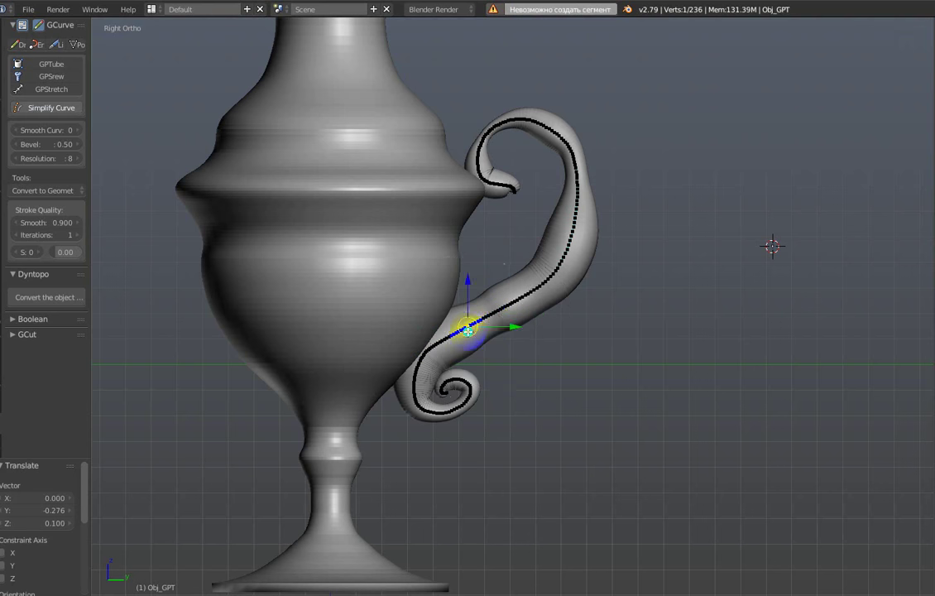
pyautogui.press('g')
pyautogui.click(468, 327)
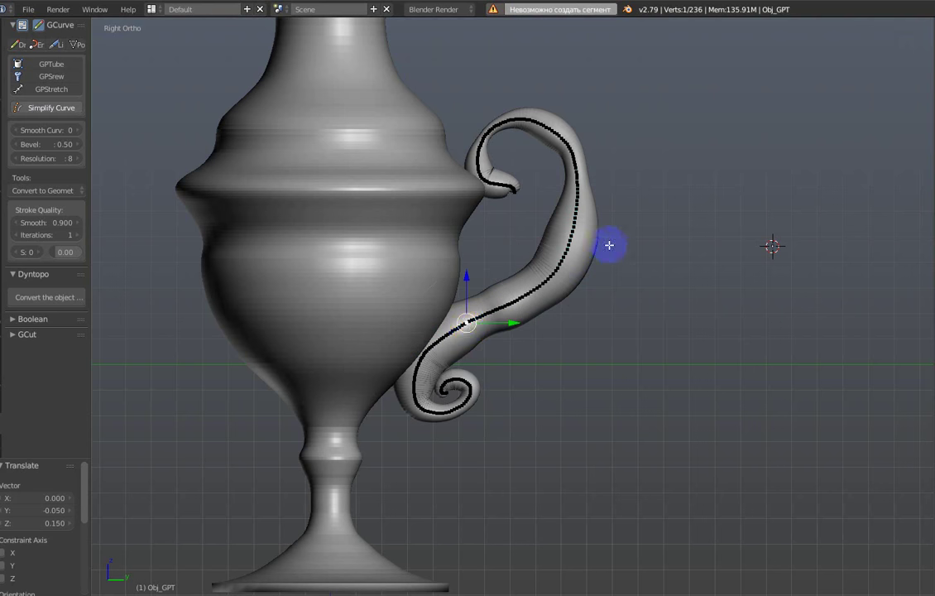
# Step: Raise the handle curve's smoothing amount and return to editing its points
pyautogui.press('Tab')
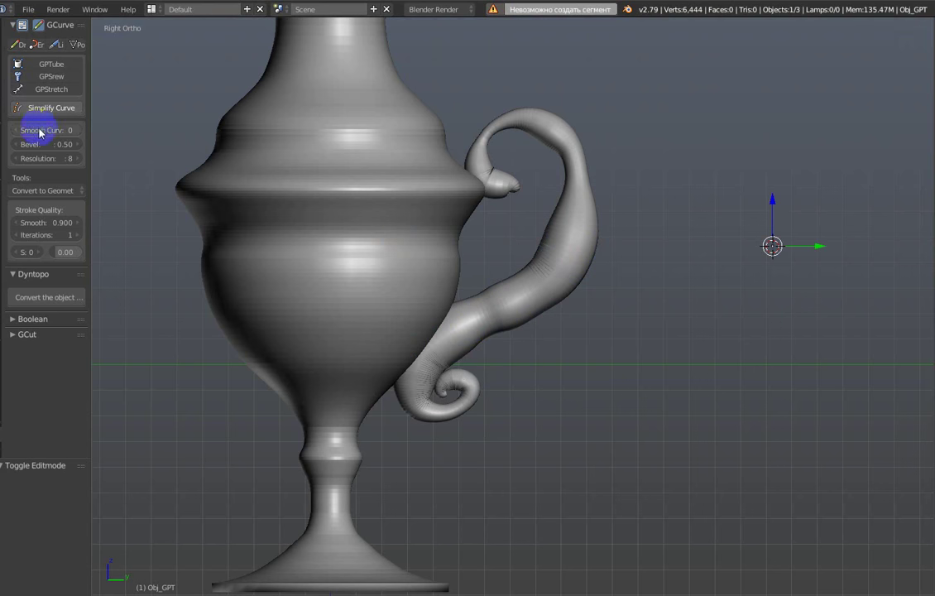
pyautogui.moveTo(40, 133); pyautogui.dragTo(52, 134)
pyautogui.press('Tab')
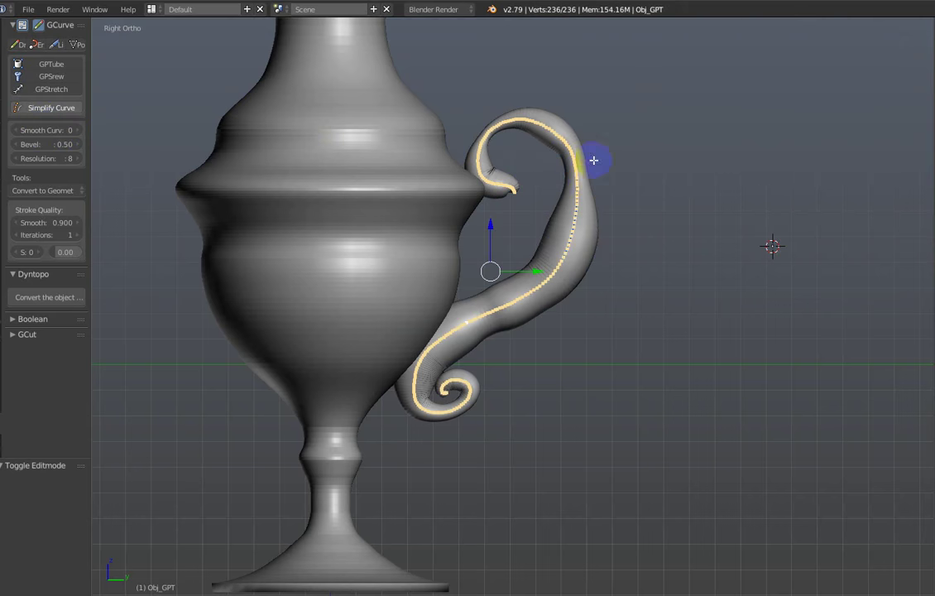
# Step: Move one point of the wavy Obj_GPT.002 curve vertically with proportional falloff
pyautogui.click(557, 230)
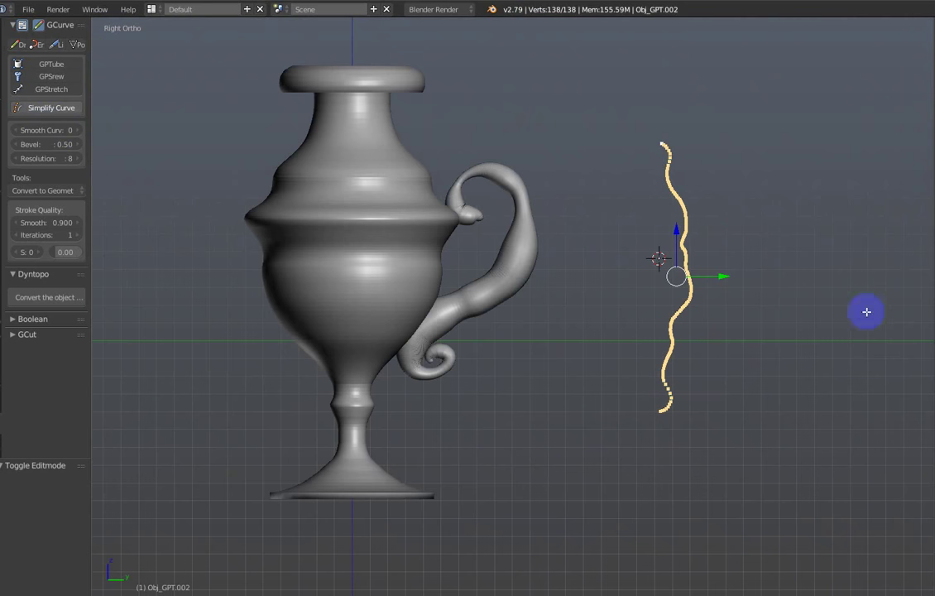
pyautogui.rightClick(712, 294)
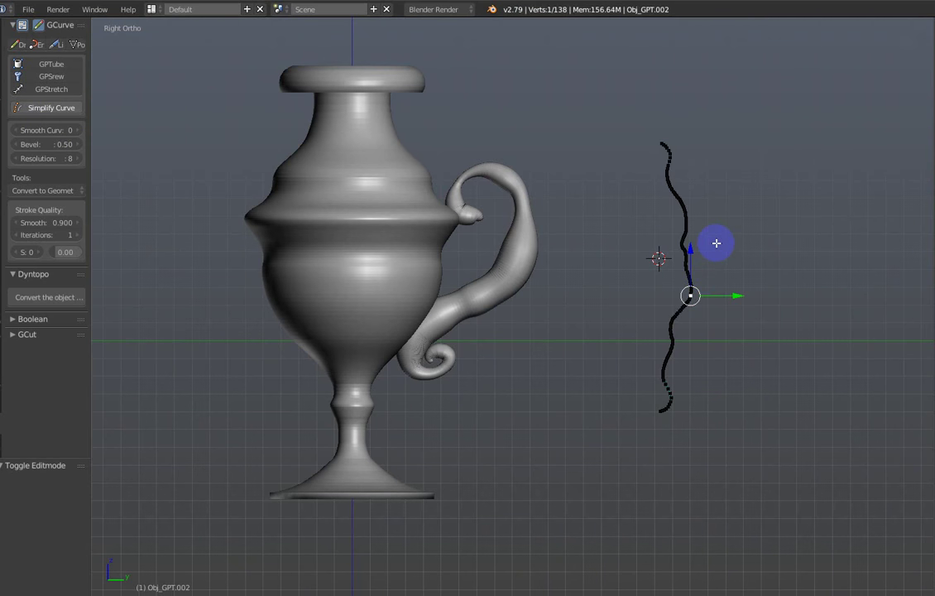
pyautogui.press('g')
pyautogui.scroll(-2, 716, 242)
pyautogui.scroll(-3, 716, 240)
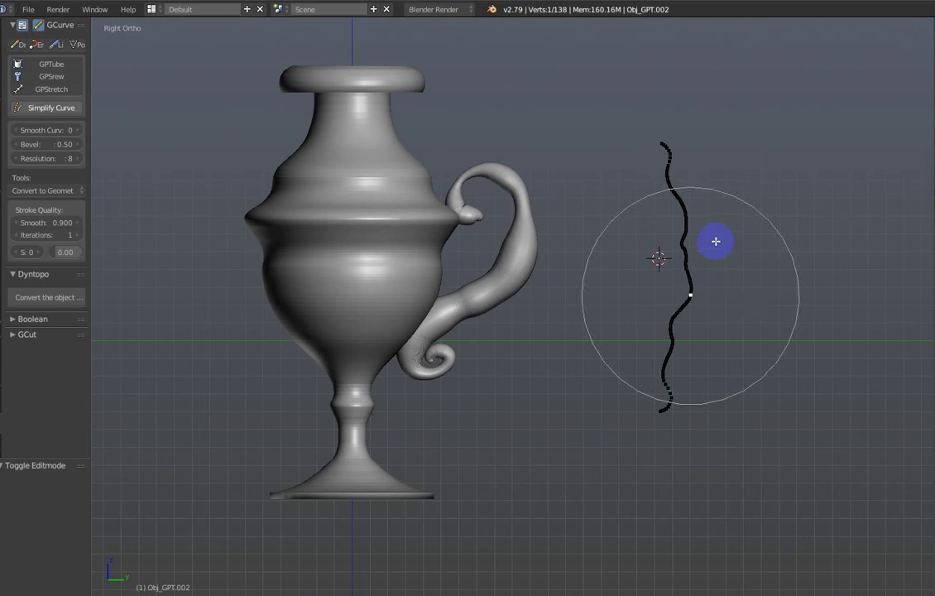
pyautogui.scroll(-2, 717, 236)
pyautogui.press('z')
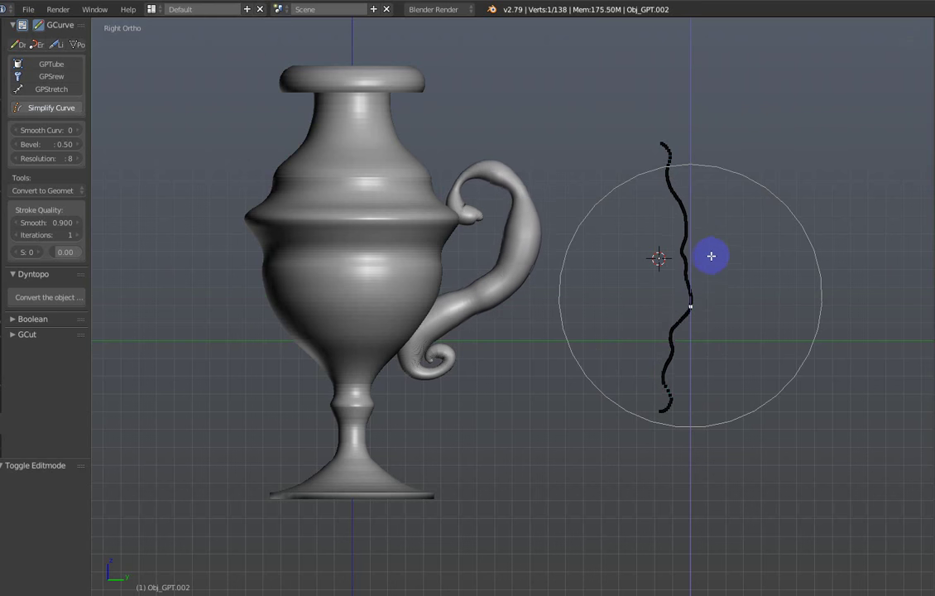
pyautogui.click(709, 262)
# Step: Lower an upper point of the wavy curve to add a bulge
pyautogui.rightClick(682, 198)
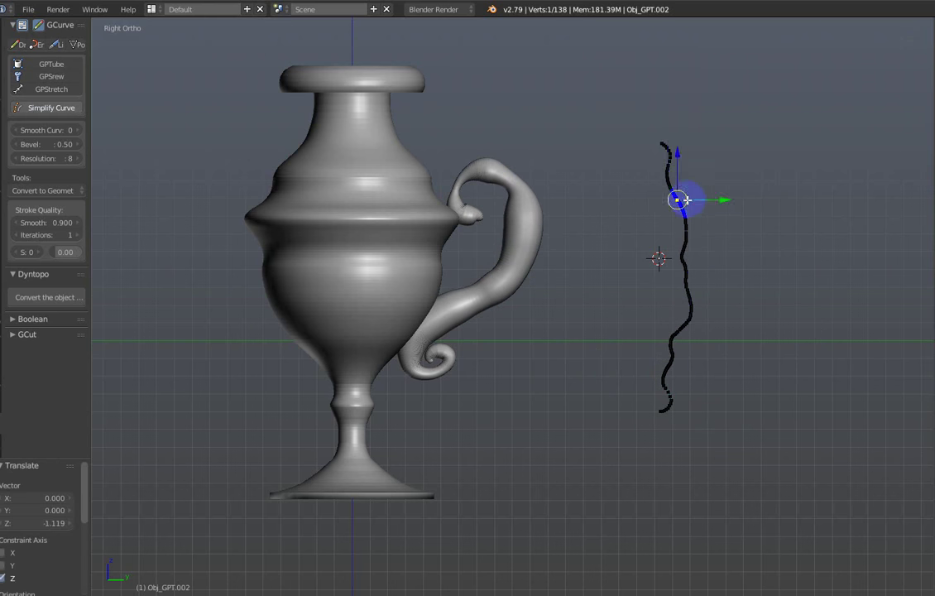
pyautogui.press('g')
pyautogui.scroll(3, 680, 223)
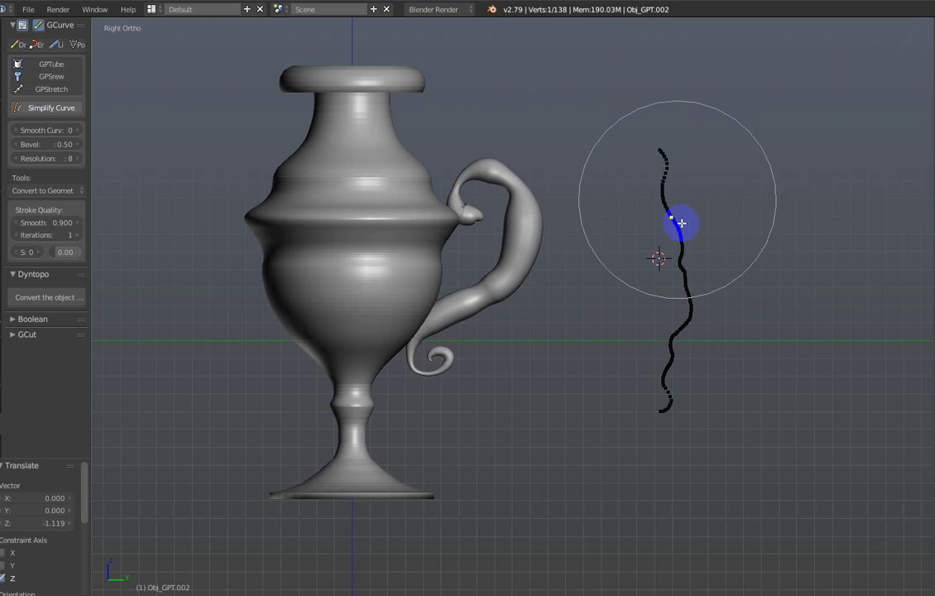
pyautogui.click(681, 227)
pyautogui.press('g')
pyautogui.click(693, 269)
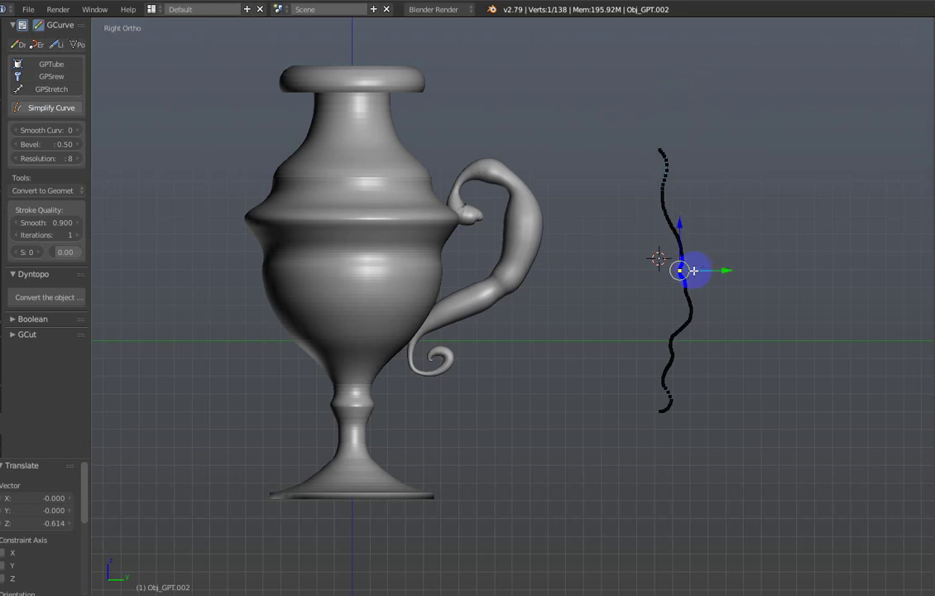
pyautogui.press('g')
pyautogui.click(683, 267)
# Step: Shift a lower point of the wavy curve, then return to Object Mode and pick the handle
pyautogui.rightClick(676, 348)
pyautogui.press('g')
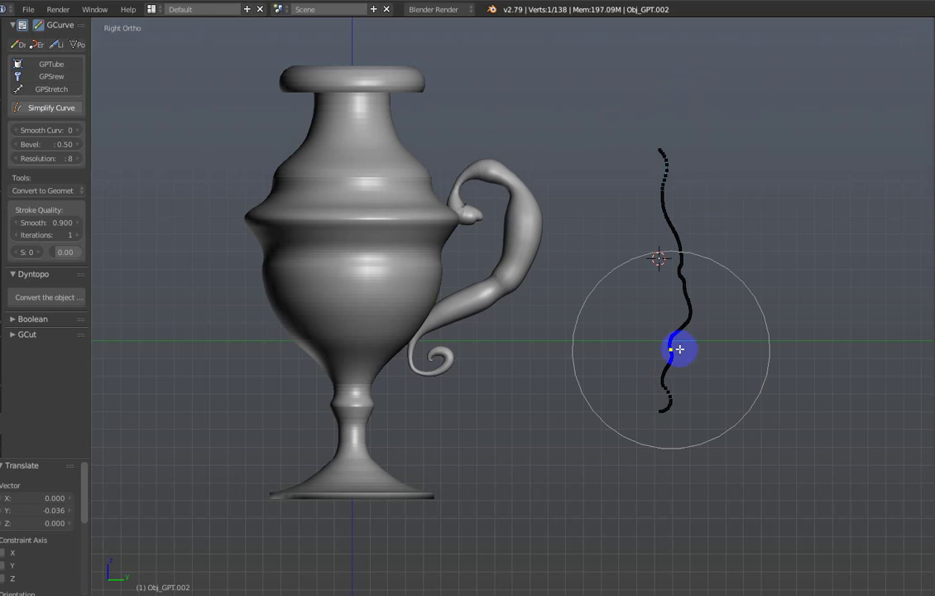
pyautogui.scroll(1, 679, 350)
pyautogui.click(680, 349)
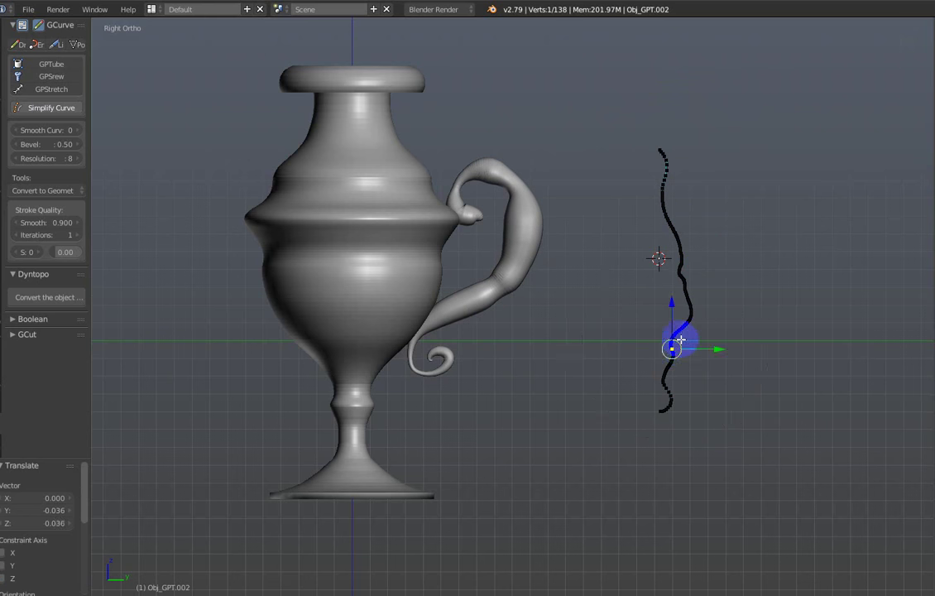
pyautogui.press('Tab')
pyautogui.click(529, 249)
pyautogui.keyDown('alt'); pyautogui.rightClick(522, 249); pyautogui.keyUp('alt')
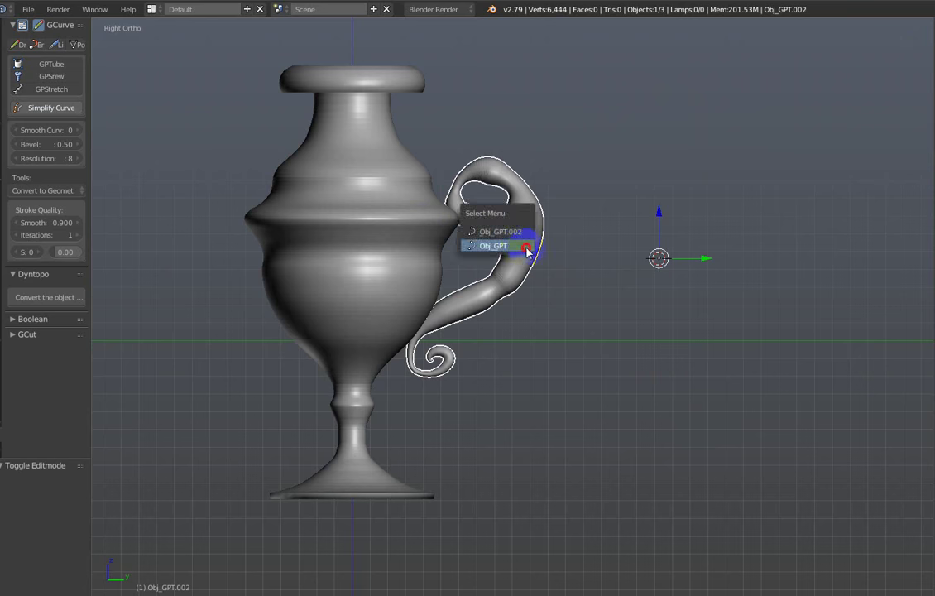
# Step: Edit the handle curve Obj_GPT, repositioning its top point and a midway point
pyautogui.click(526, 248)
pyautogui.press('Tab')
pyautogui.rightClick(459, 182)
pyautogui.press('g')
pyautogui.click(459, 179)
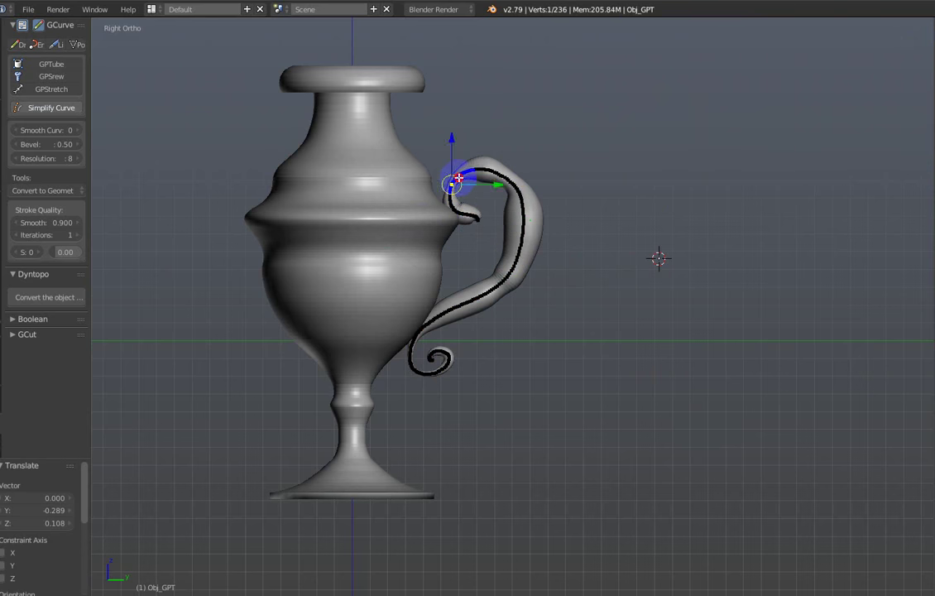
pyautogui.rightClick(520, 263)
pyautogui.press('g')
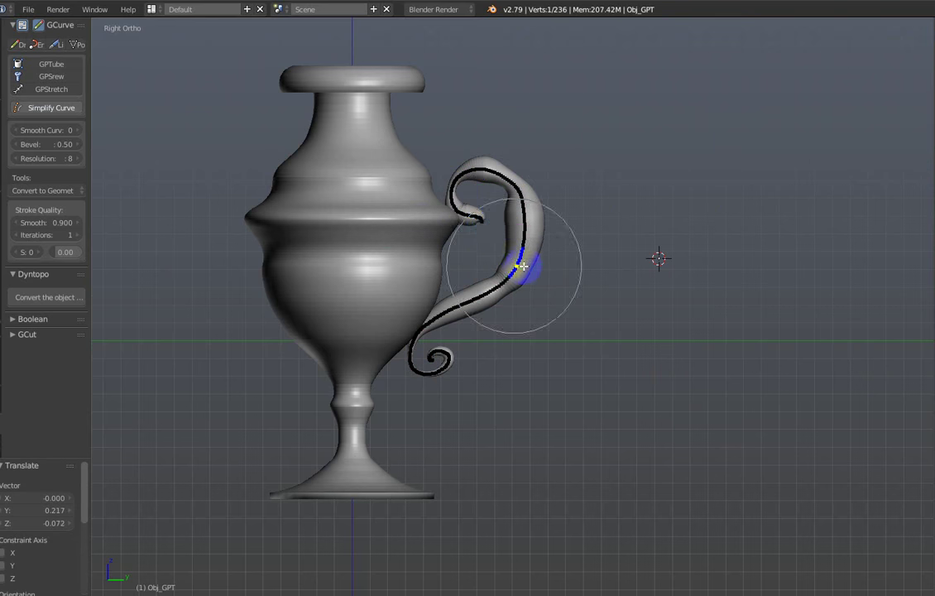
pyautogui.click(530, 259)
pyautogui.press('g')
pyautogui.click(545, 215)
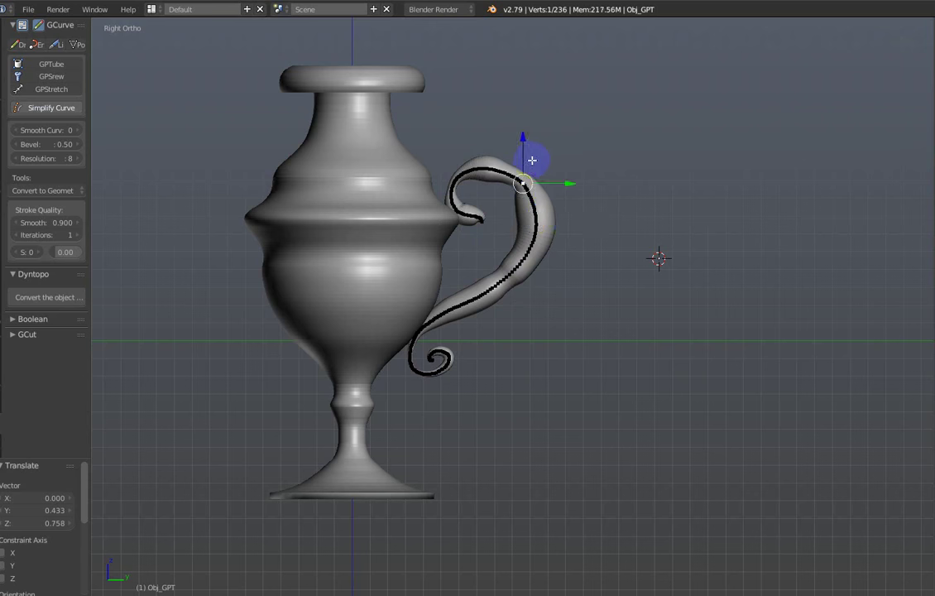
# Step: Keep reshaping the upper handle points with proportional falloff, pulling one up and left near the top
pyautogui.press('g')
pyautogui.click(549, 240)
pyautogui.press('g')
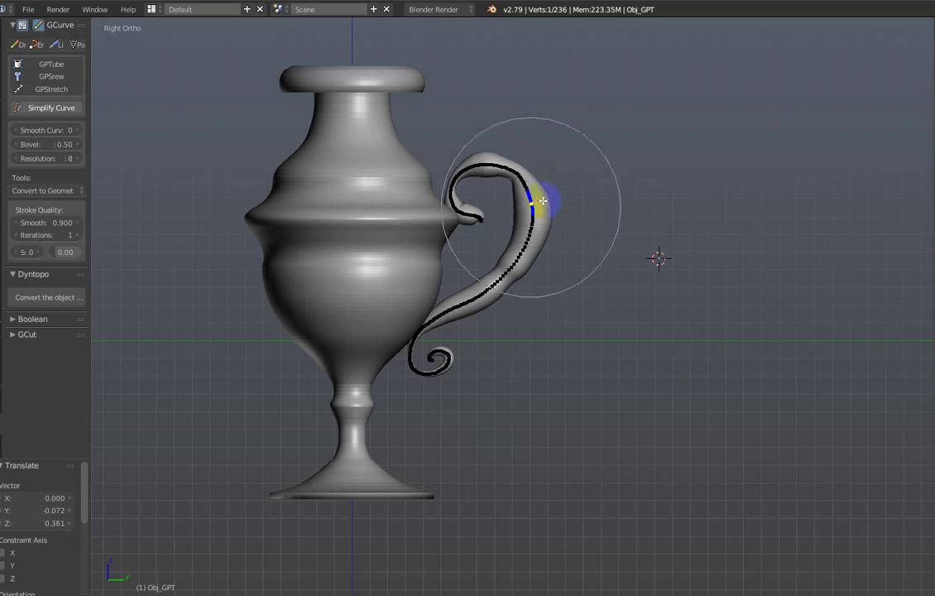
pyautogui.click(543, 201)
pyautogui.press('g')
pyautogui.click(499, 169)
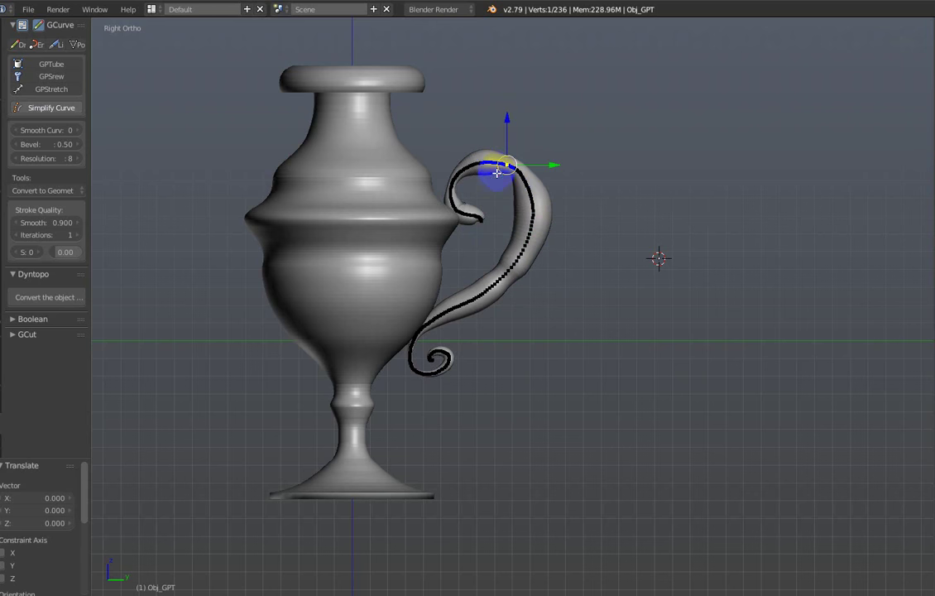
pyautogui.press('g')
pyautogui.click(470, 334)
# Step: Drop the handle's spiral end down near the vase base and adjust a mid-handle point
pyautogui.rightClick(445, 368)
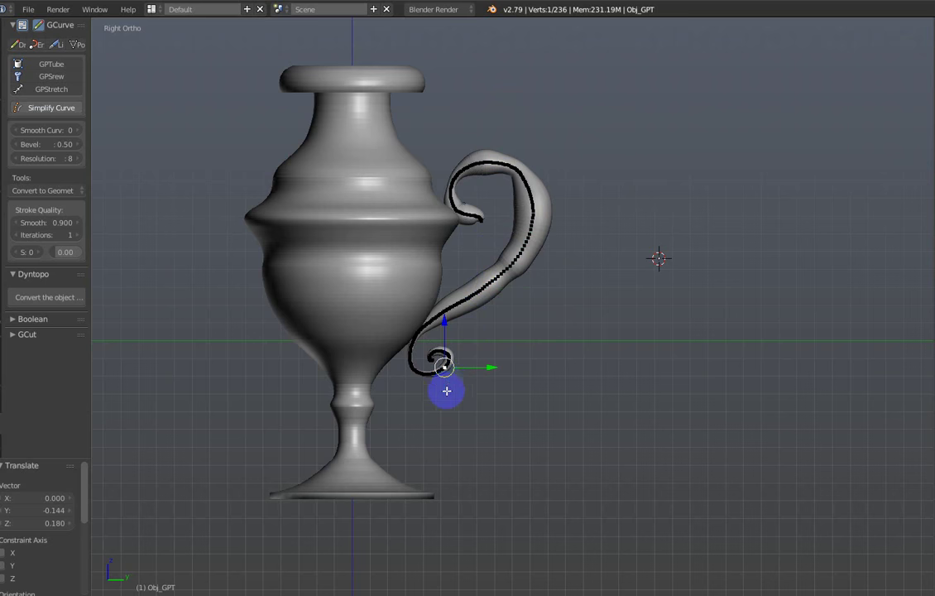
pyautogui.press('g')
pyautogui.scroll(5, 427, 396)
pyautogui.scroll(-5, 417, 396)
pyautogui.scroll(-4, 415, 410)
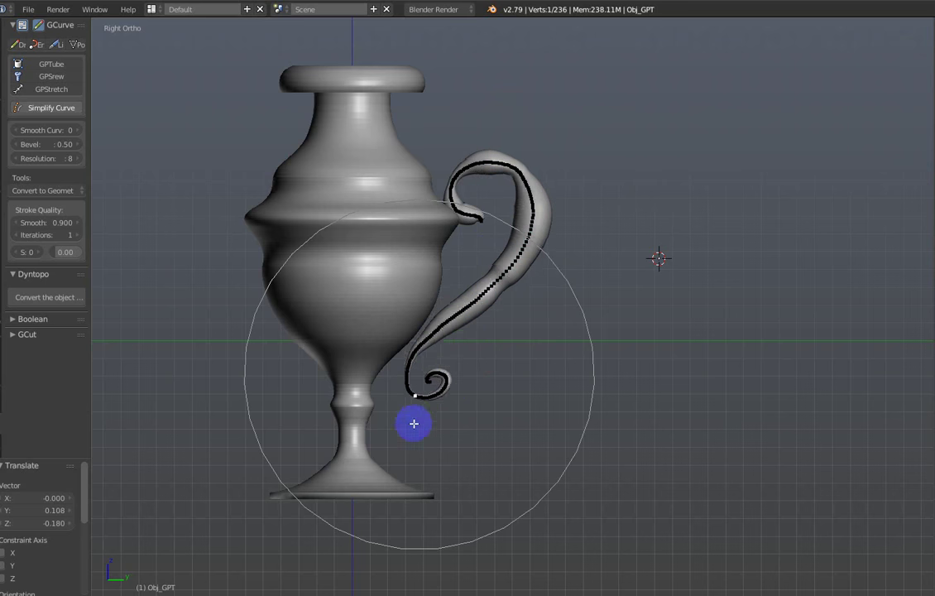
pyautogui.click(413, 502)
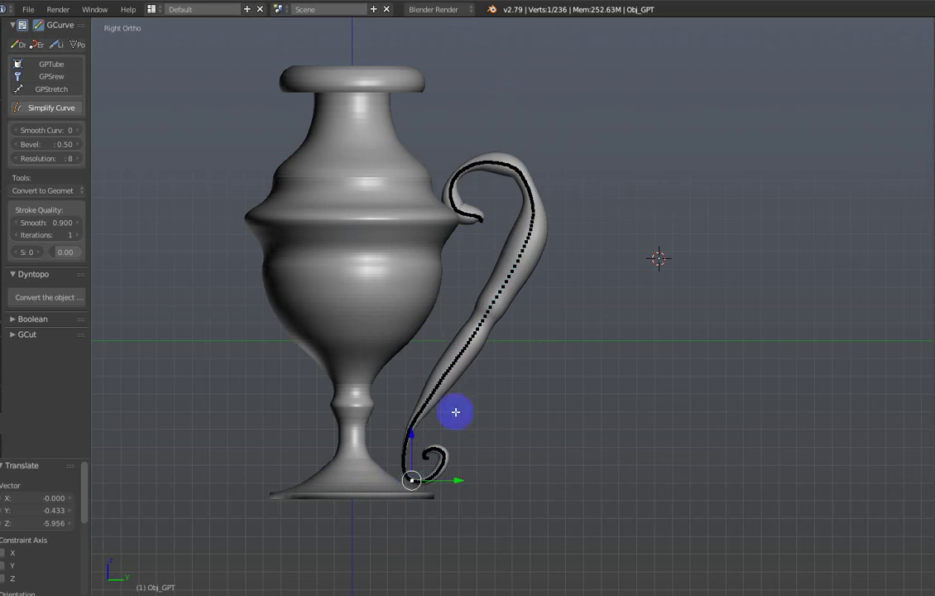
pyautogui.rightClick(438, 377)
pyautogui.press('g')
pyautogui.click(417, 386)
# Step: Smooth the handle's upper and lower bends by nudging three more curve points
pyautogui.rightClick(480, 334)
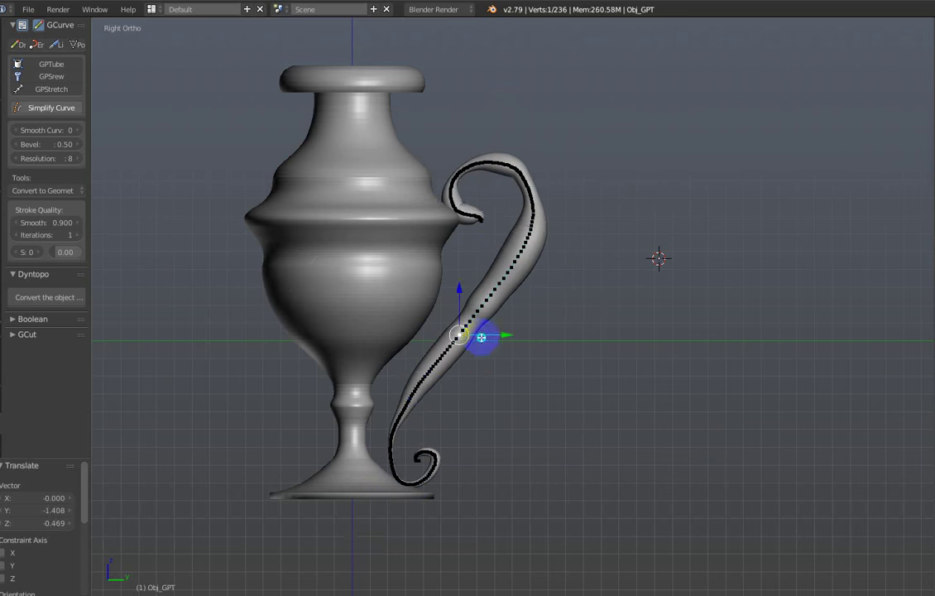
pyautogui.press('g')
pyautogui.click(503, 330)
pyautogui.rightClick(476, 348)
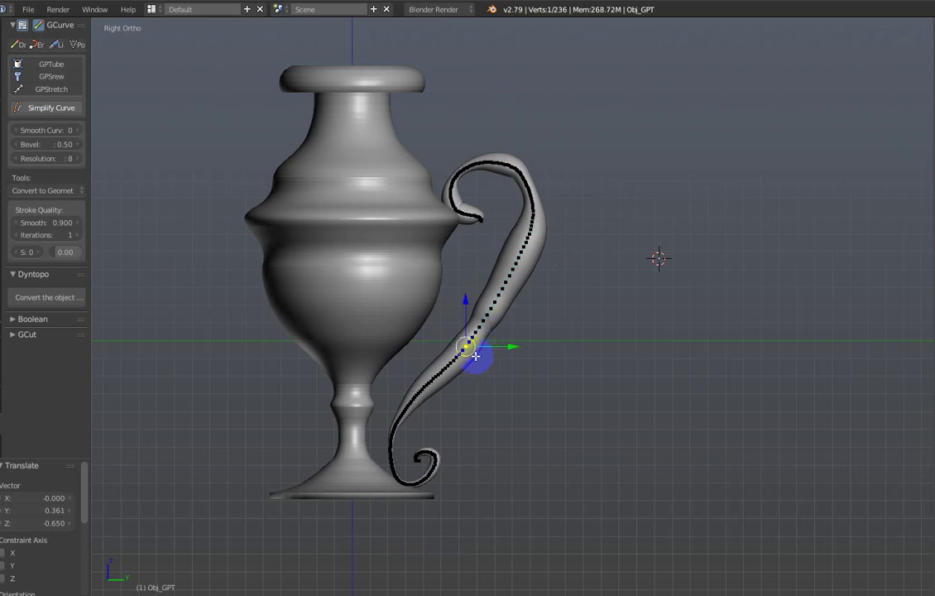
pyautogui.press('g')
pyautogui.click(468, 344)
pyautogui.rightClick(506, 303)
pyautogui.press('g')
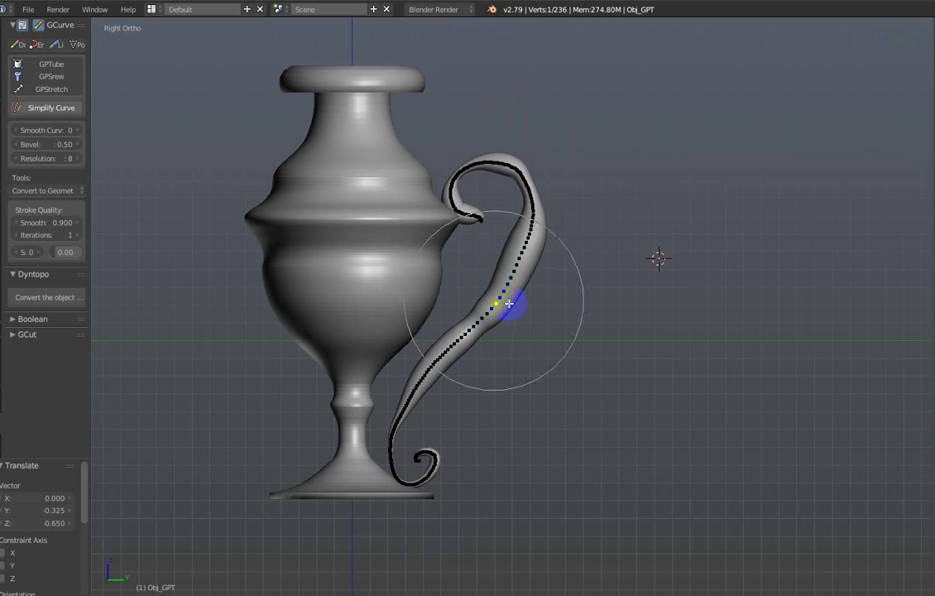
pyautogui.click(497, 304)
# Step: Return to object mode and orbit to view the solid vase and handle
pyautogui.press('Tab')
pyautogui.scroll(-3, 386, 313)
pyautogui.moveTo(559, 365)
pyautogui.mouseDown(button='middle')
pyautogui.moveTo(316, 354)
pyautogui.moveTo(438, 407)
pyautogui.moveTo(591, 344)
pyautogui.mouseUp(button='middle')
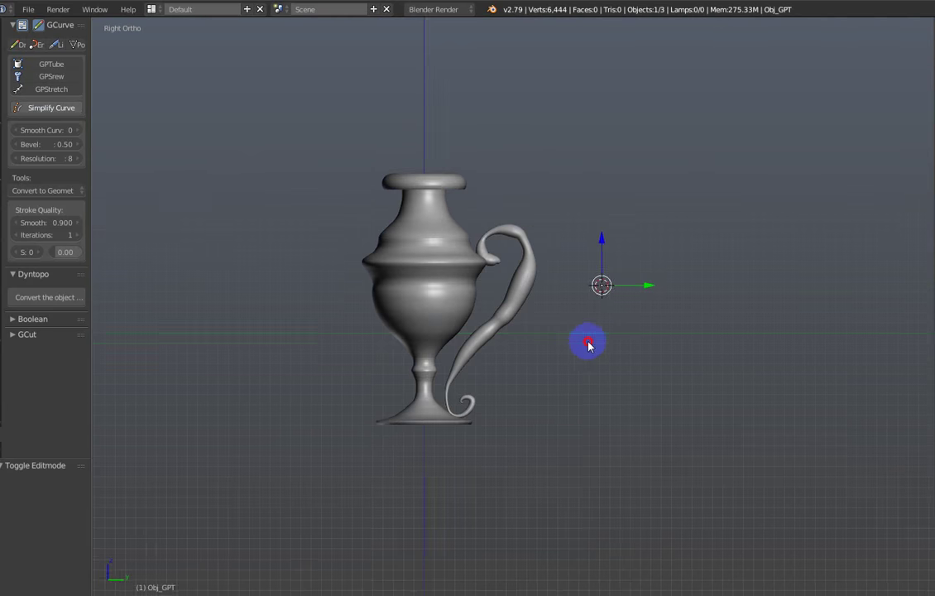
# Step: Orbit back to the side view, select handle object Obj_GPT.002, recentre, and enter point editing on its stroke
pyautogui.moveTo(573, 282)
pyautogui.mouseDown(button='middle')
pyautogui.moveTo(591, 263)
pyautogui.moveTo(507, 278)
pyautogui.moveTo(331, 275)
pyautogui.moveTo(583, 271)
pyautogui.moveTo(611, 249)
pyautogui.mouseUp(button='middle')
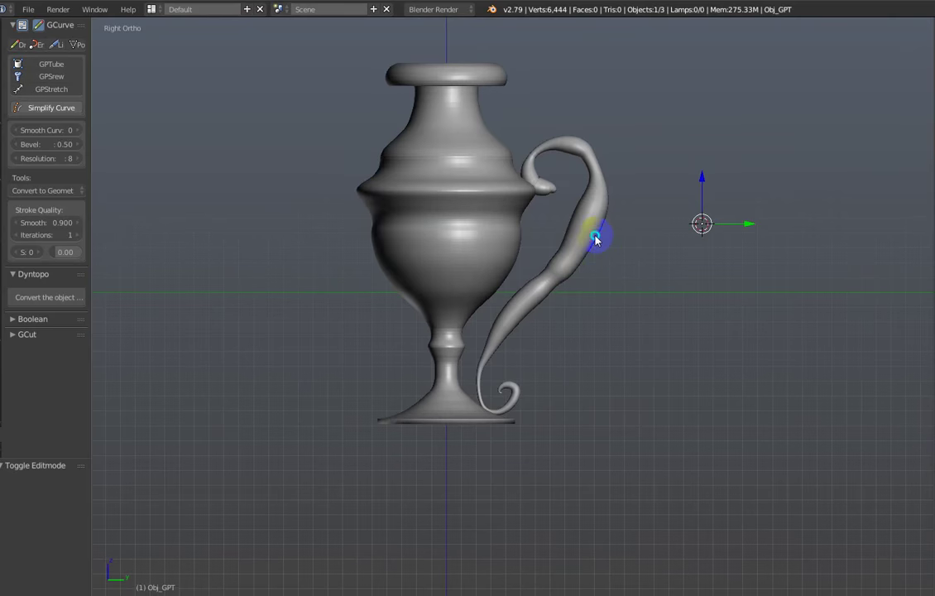
pyautogui.rightClick(595, 240)
pyautogui.moveTo(569, 282)
pyautogui.mouseDown(button='middle')
pyautogui.moveTo(609, 283)
pyautogui.moveTo(569, 285)
pyautogui.moveTo(570, 242)
pyautogui.moveTo(590, 306)
pyautogui.mouseUp(button='middle')
pyautogui.keyDown('alt'); pyautogui.rightClick(562, 231); pyautogui.keyUp('alt')
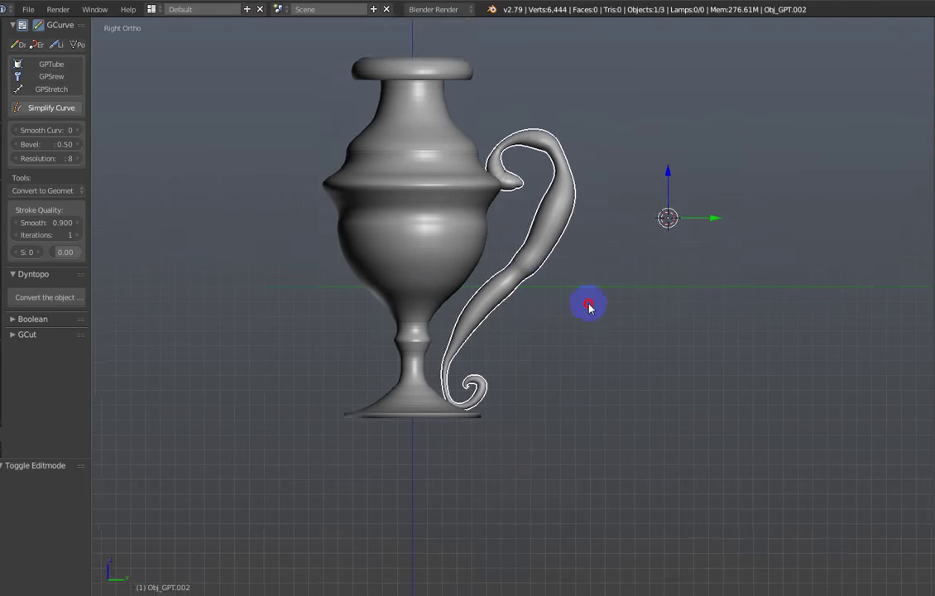
pyautogui.moveTo(563, 217)
pyautogui.keyDown('shift'); pyautogui.mouseDown(button='middle')
pyautogui.moveTo(583, 284)
pyautogui.moveTo(553, 272)
pyautogui.moveTo(542, 287)
pyautogui.mouseUp(button='middle'); pyautogui.keyUp('shift')
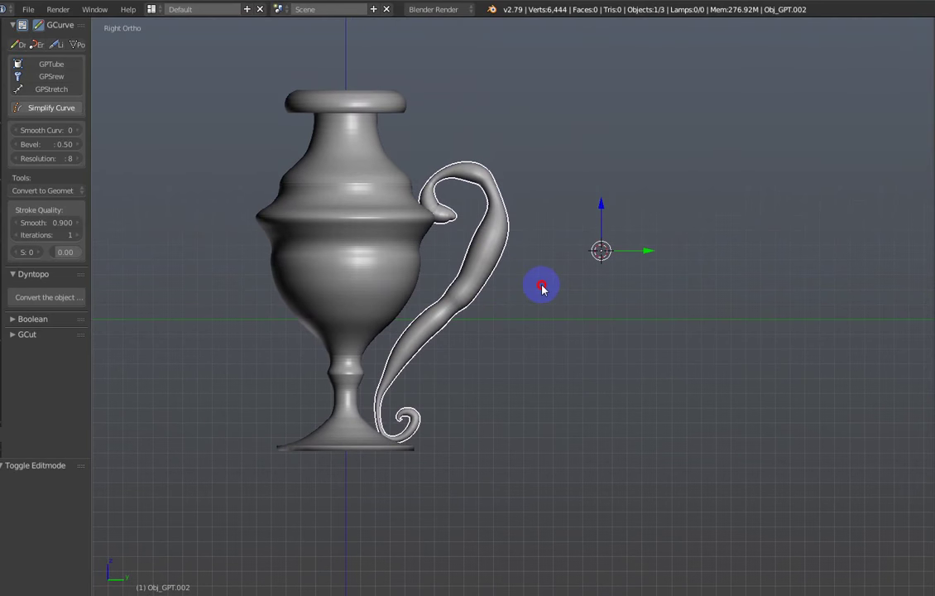
pyautogui.press('Tab')
pyautogui.rightClick(628, 282)
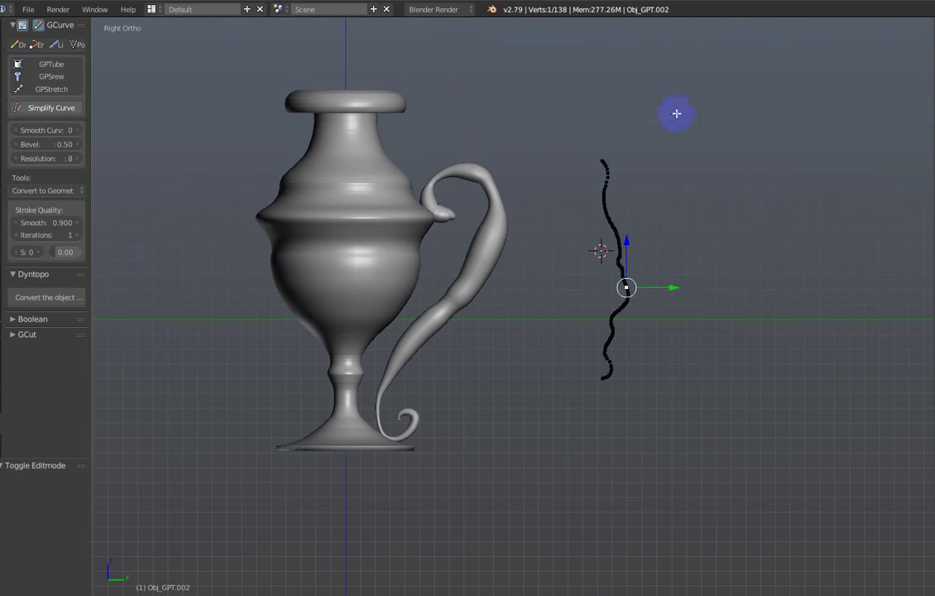
# Step: Lasso the whole handle stroke, Convert it with GCurve, and increase Smooth Curv to rebuild a smoother handle
pyautogui.keyDown('ctrl'); pyautogui.moveTo(676, 113); pyautogui.dragTo(693, 402); pyautogui.keyUp('ctrl')
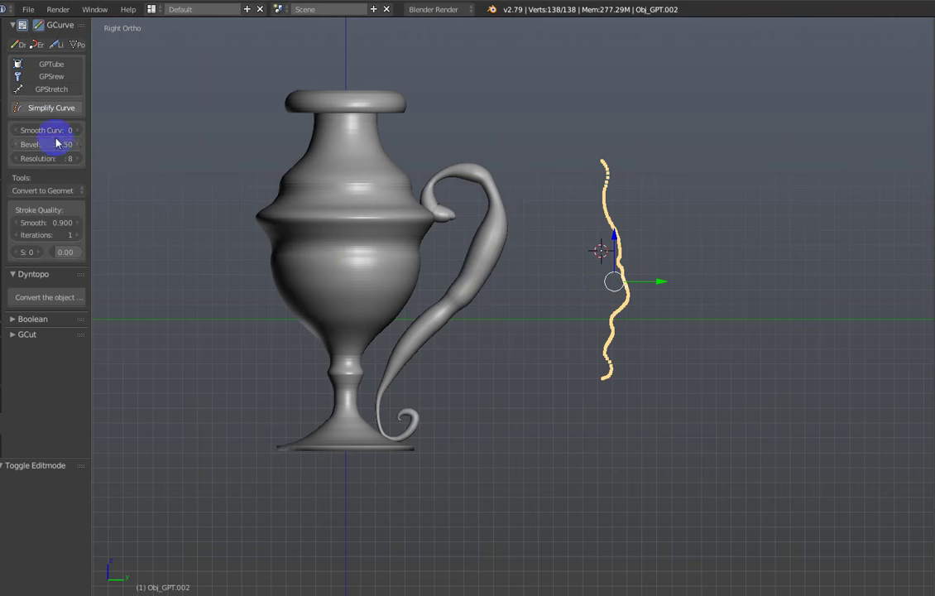
pyautogui.click(52, 108)
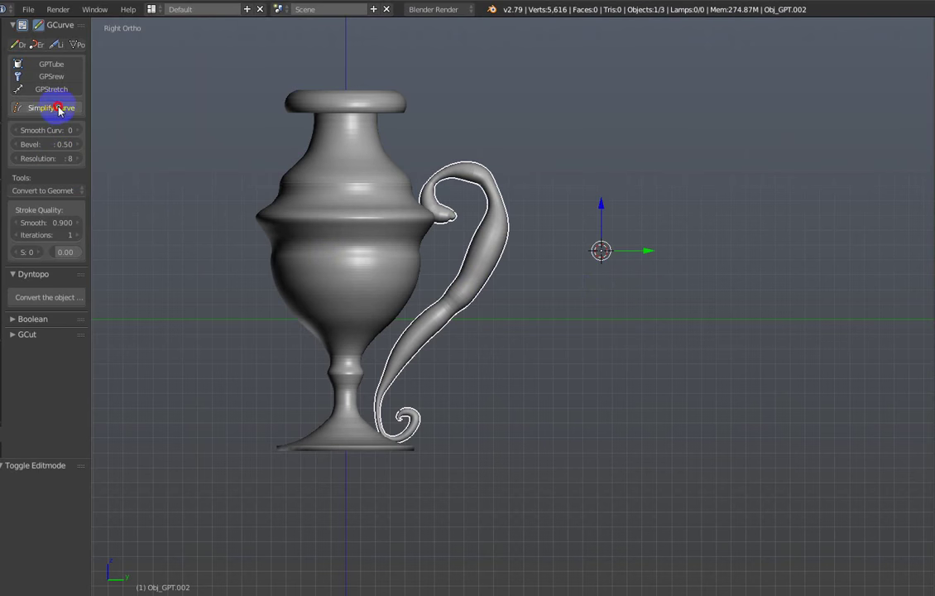
pyautogui.click(56, 113)
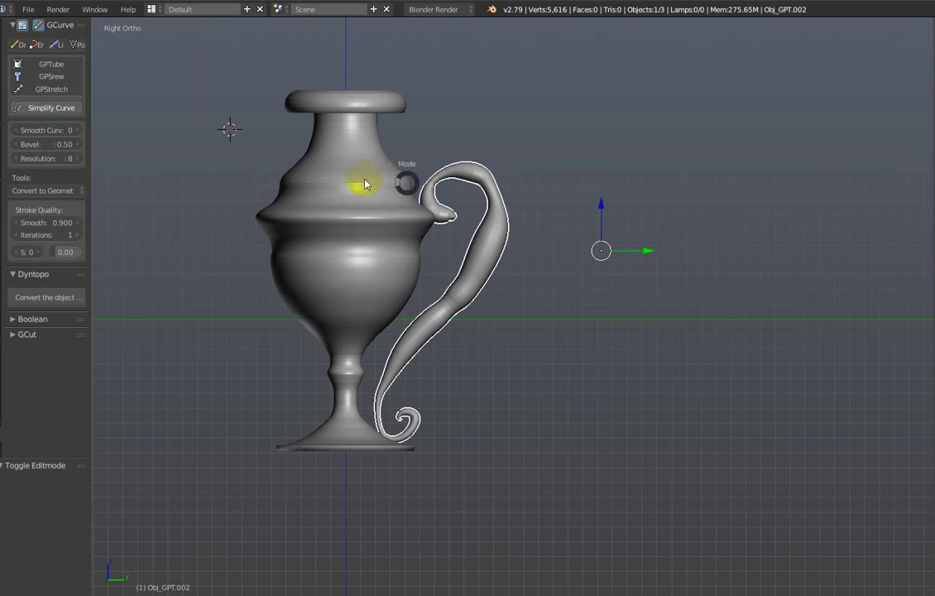
pyautogui.click(48, 89)
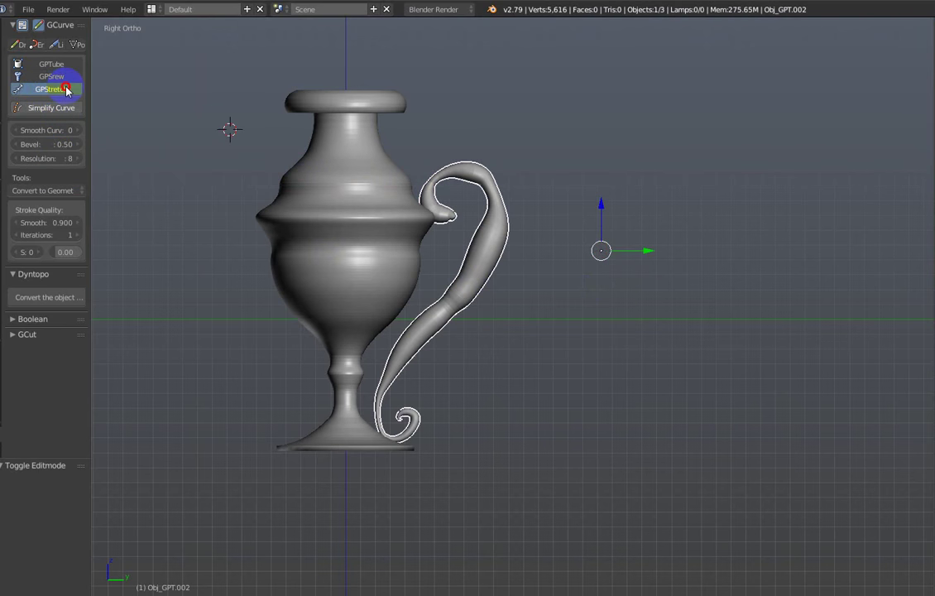
pyautogui.moveTo(46, 130); pyautogui.dragTo(73, 129)
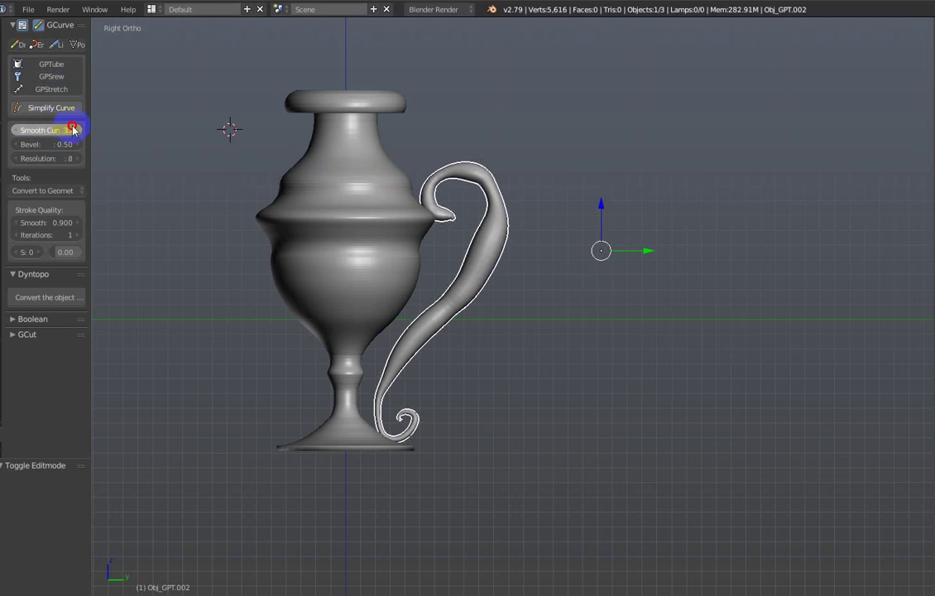
pyautogui.click(661, 295)
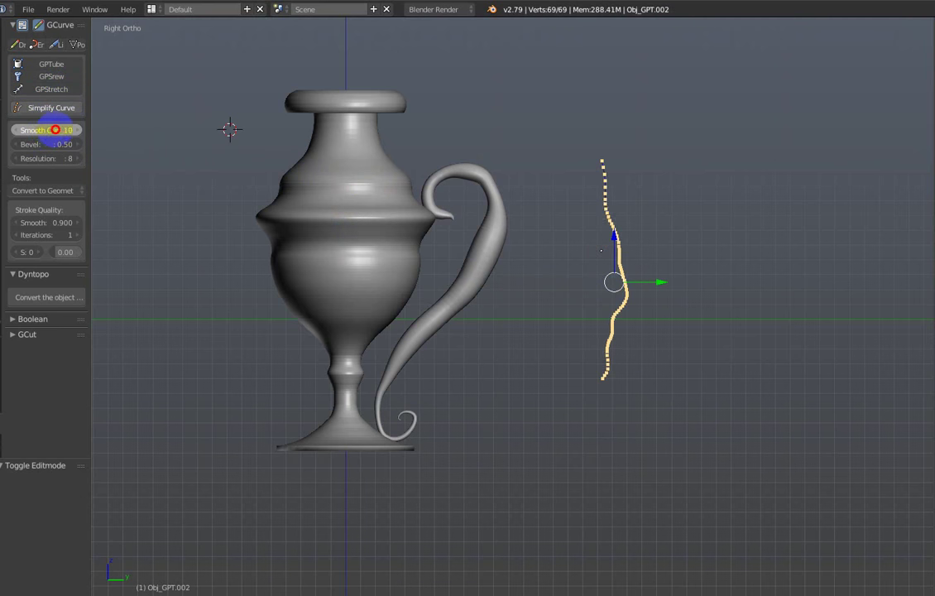
pyautogui.moveTo(52, 130); pyautogui.dragTo(47, 130)
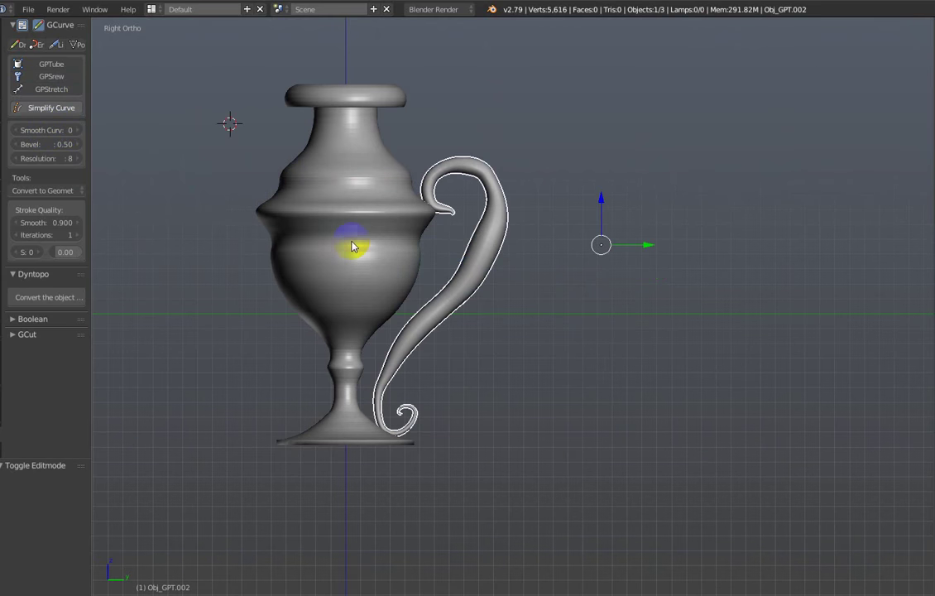
# Step: Select all points of handle curve Obj_GPT and apply Set Curve Radius of 1.000
pyautogui.rightClick(476, 275)
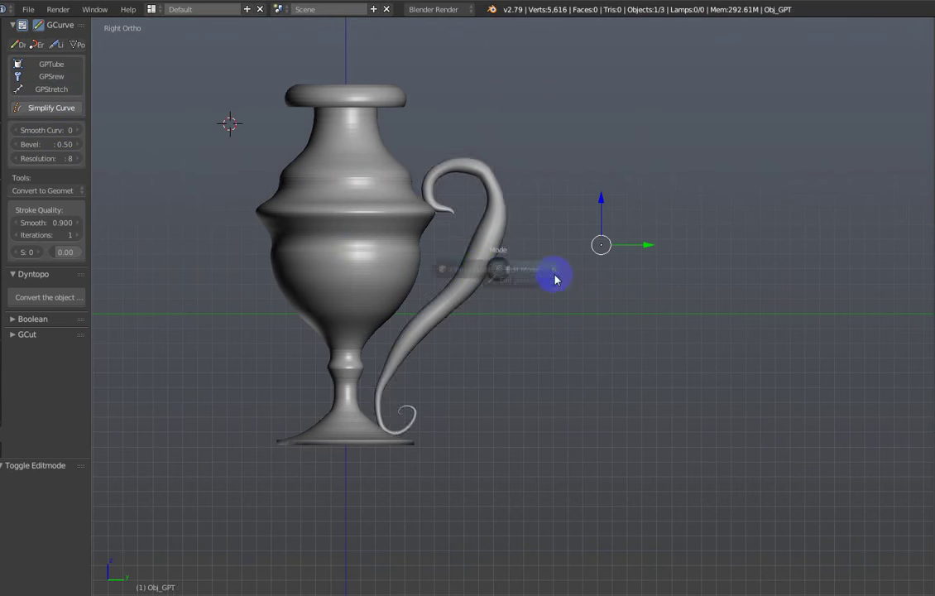
pyautogui.press('Tab')
pyautogui.press('w')
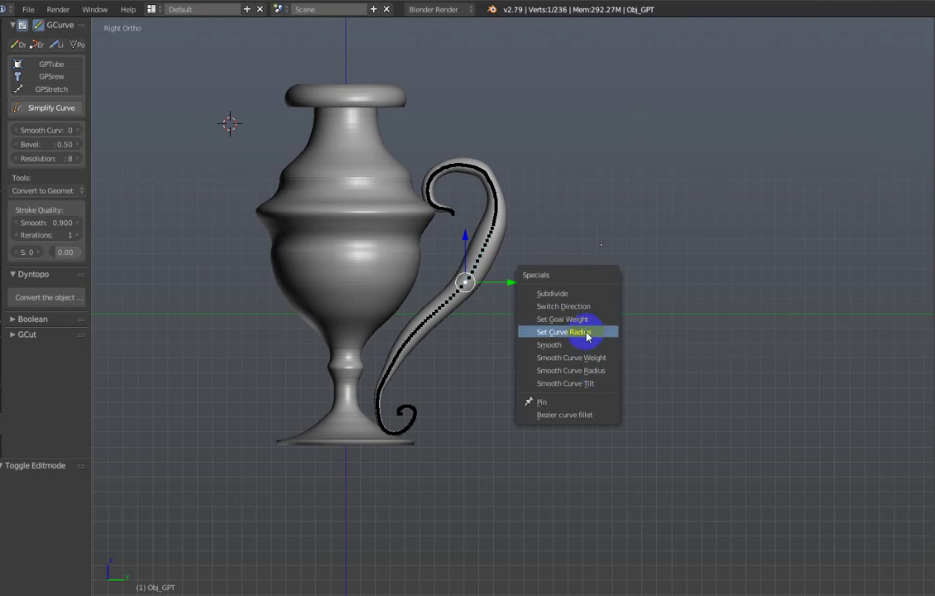
pyautogui.click(586, 332)
pyautogui.press('a')
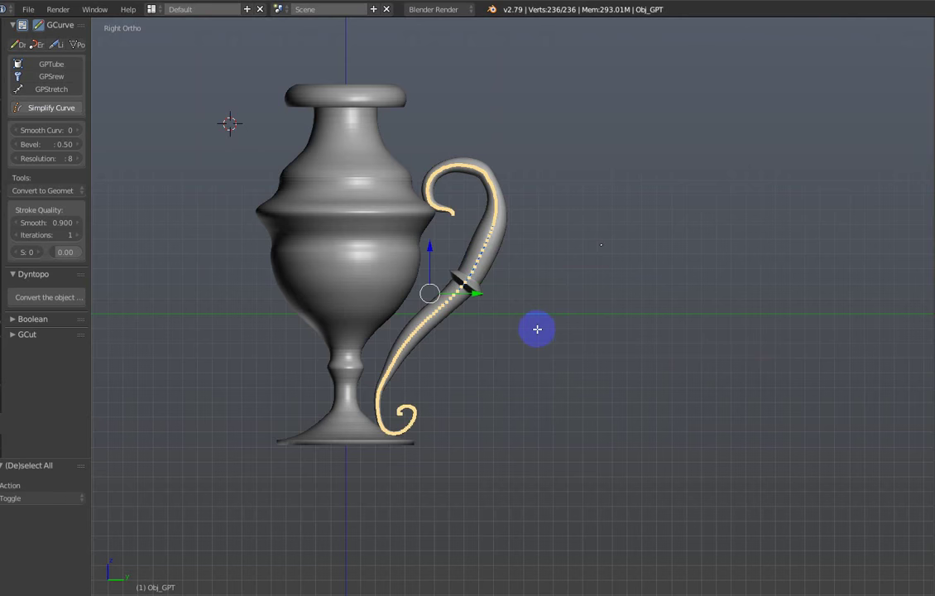
pyautogui.press('w')
pyautogui.click(548, 335)
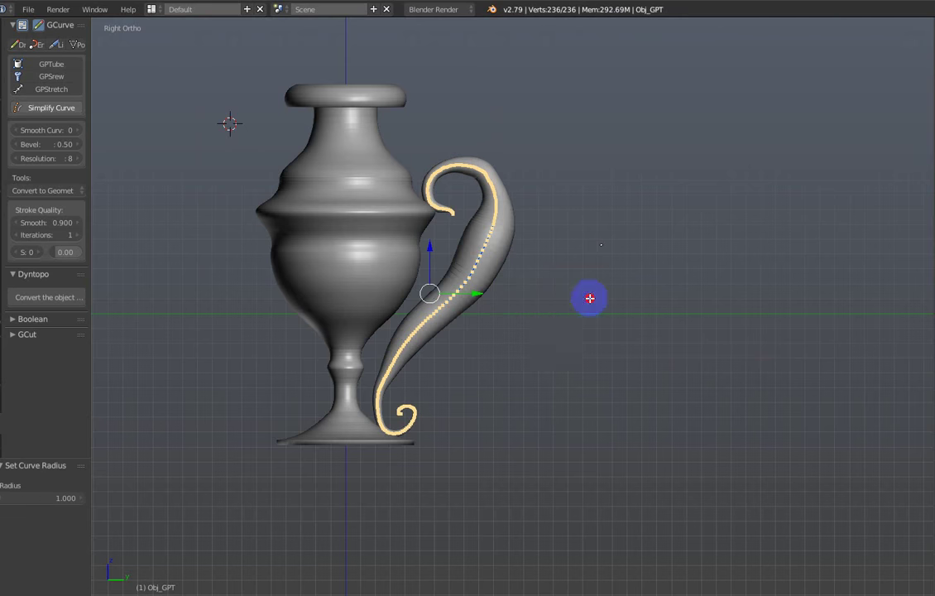
pyautogui.scroll(1, 580, 281)
pyautogui.rightClick(542, 258)
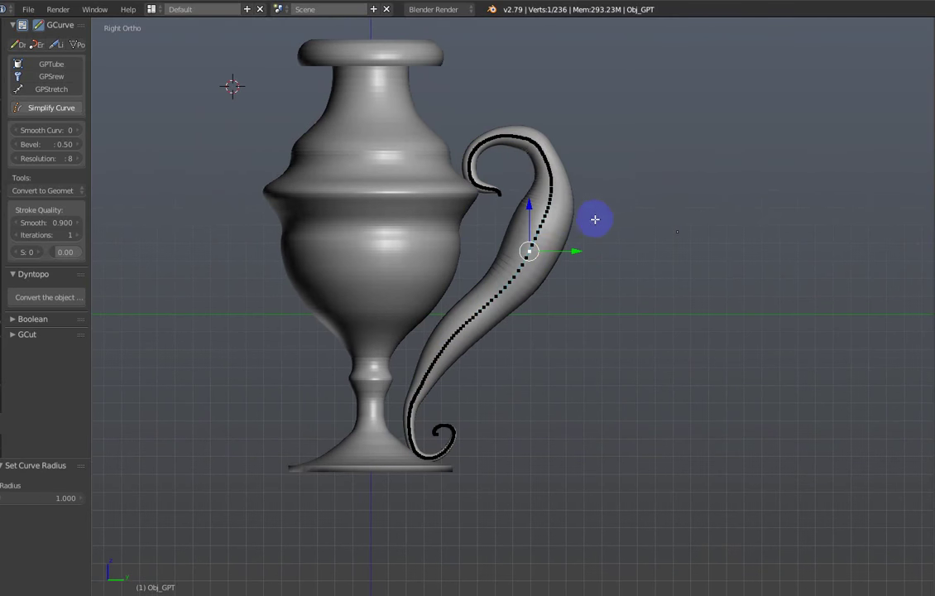
# Step: Lift the handle's curl up beside the vase body and reshape its upper loop with falloff
pyautogui.press('g')
pyautogui.click(608, 215)
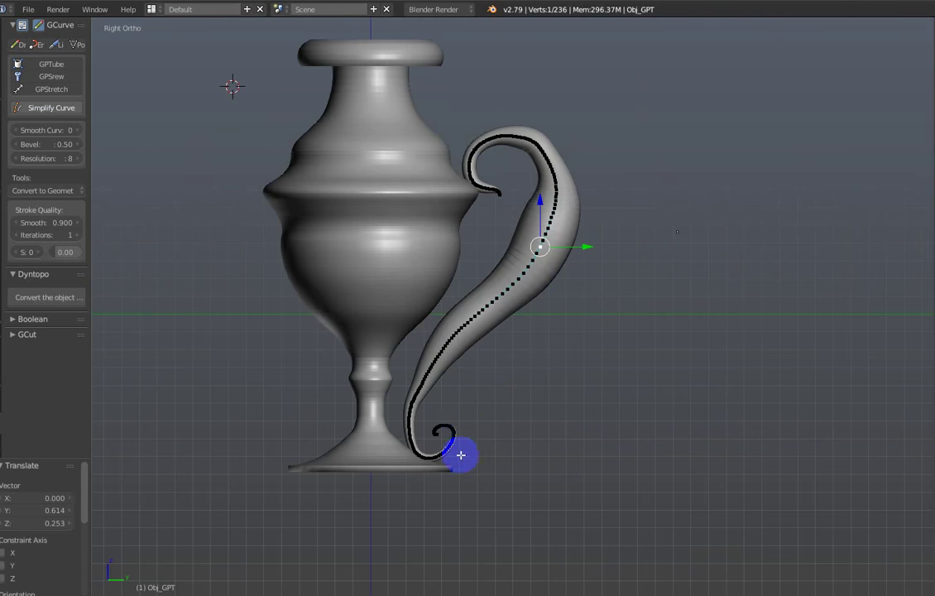
pyautogui.rightClick(438, 449)
pyautogui.press('g')
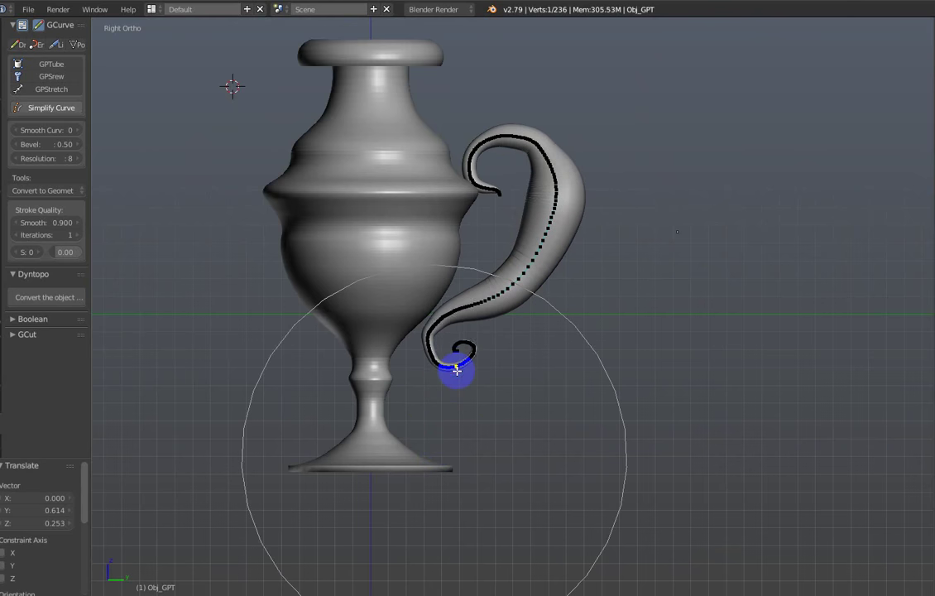
pyautogui.moveTo(450, 403)
pyautogui.mouseDown()
pyautogui.moveTo(438, 313)
pyautogui.moveTo(570, 187)
pyautogui.mouseUp()
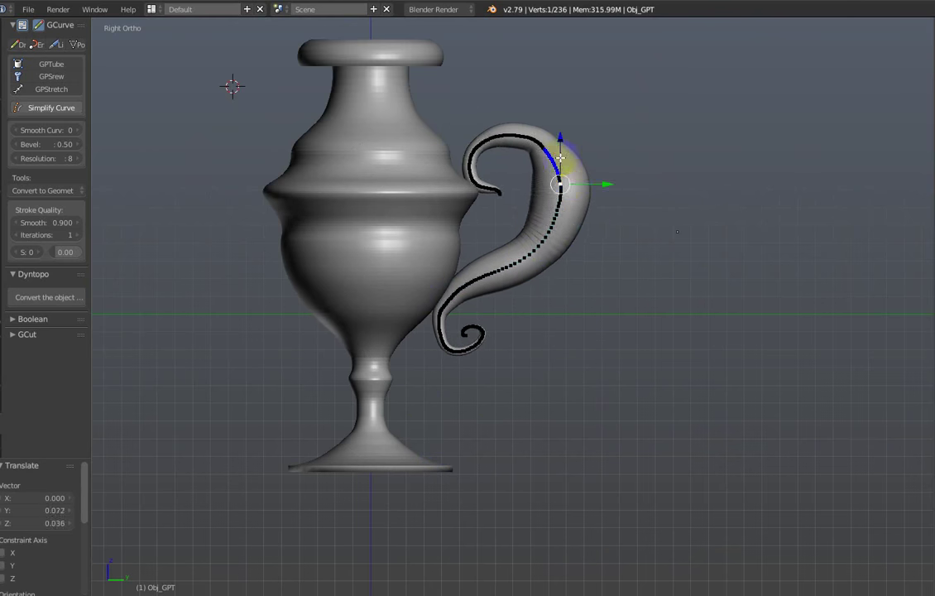
pyautogui.moveTo(560, 151); pyautogui.dragTo(533, 141)
pyautogui.moveTo(516, 185); pyautogui.dragTo(522, 192)
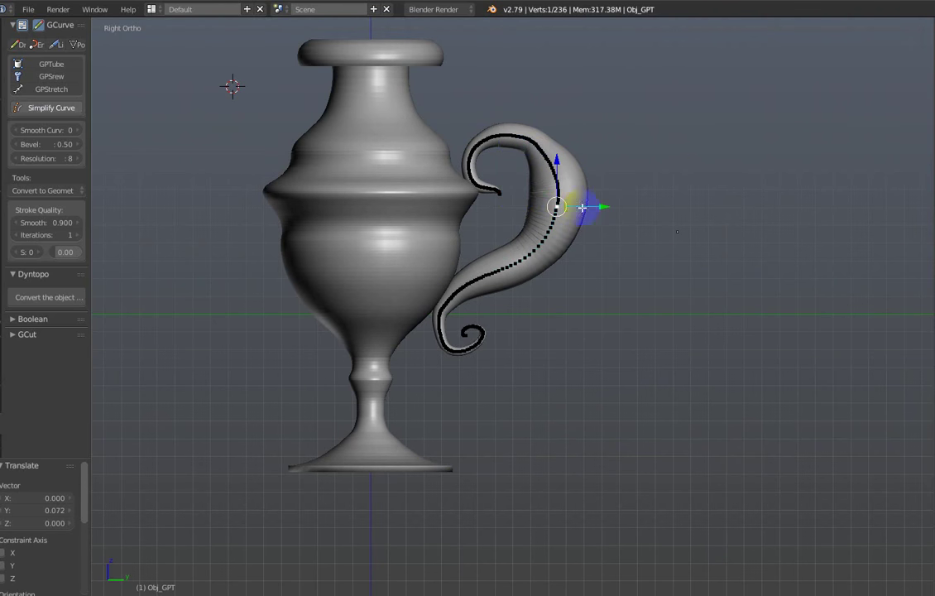
# Step: Shrink the radius to taper the lower handle, then return to object mode and orbit to inspect
pyautogui.press('s')
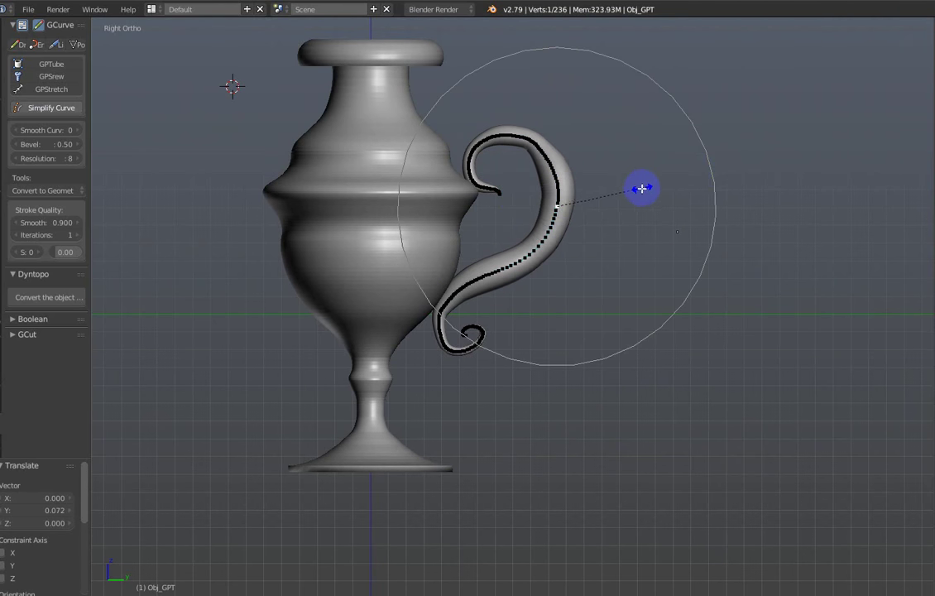
pyautogui.click(643, 188)
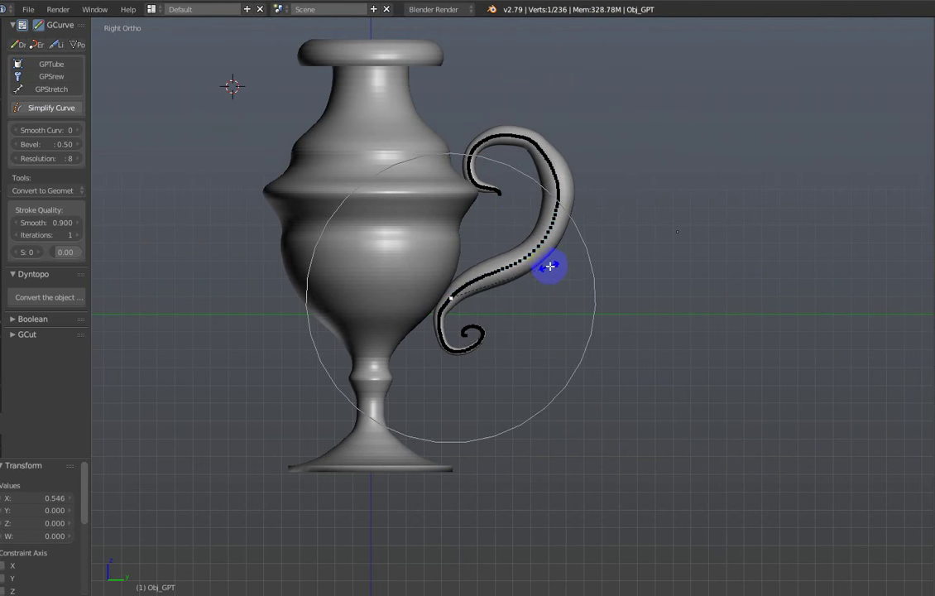
pyautogui.moveTo(484, 281); pyautogui.dragTo(446, 373)
pyautogui.moveTo(528, 286)
pyautogui.keyDown('ctrl'); pyautogui.mouseDown()
pyautogui.moveTo(349, 376)
pyautogui.moveTo(146, 132)
pyautogui.mouseUp(); pyautogui.keyUp('ctrl')
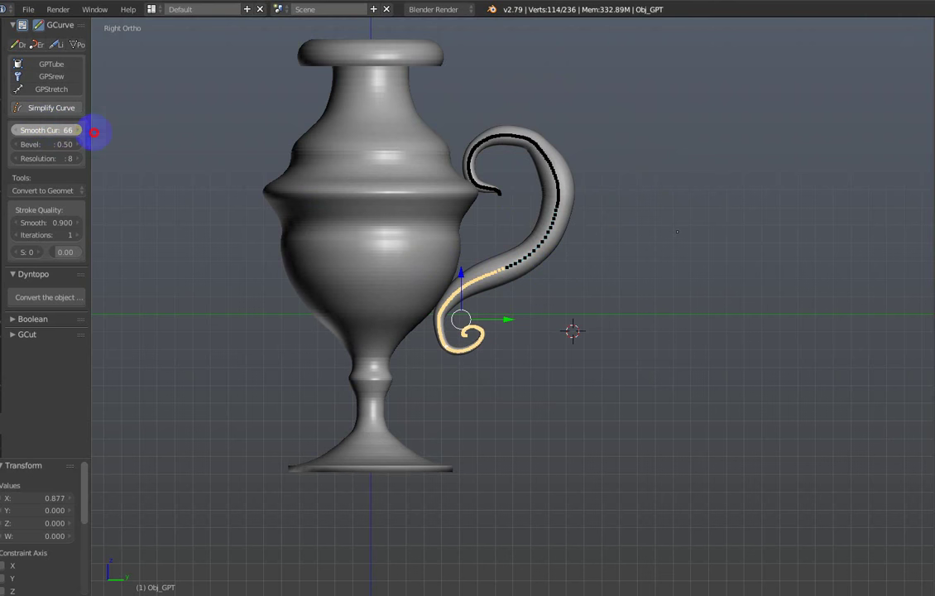
pyautogui.press('Tab')
pyautogui.moveTo(382, 242)
pyautogui.mouseDown(button='middle')
pyautogui.moveTo(445, 323)
pyautogui.moveTo(259, 309)
pyautogui.moveTo(226, 282)
pyautogui.moveTo(348, 309)
pyautogui.moveTo(480, 309)
pyautogui.moveTo(511, 292)
pyautogui.moveTo(503, 327)
pyautogui.mouseUp(button='middle')
pyautogui.scroll(2, 515, 294)
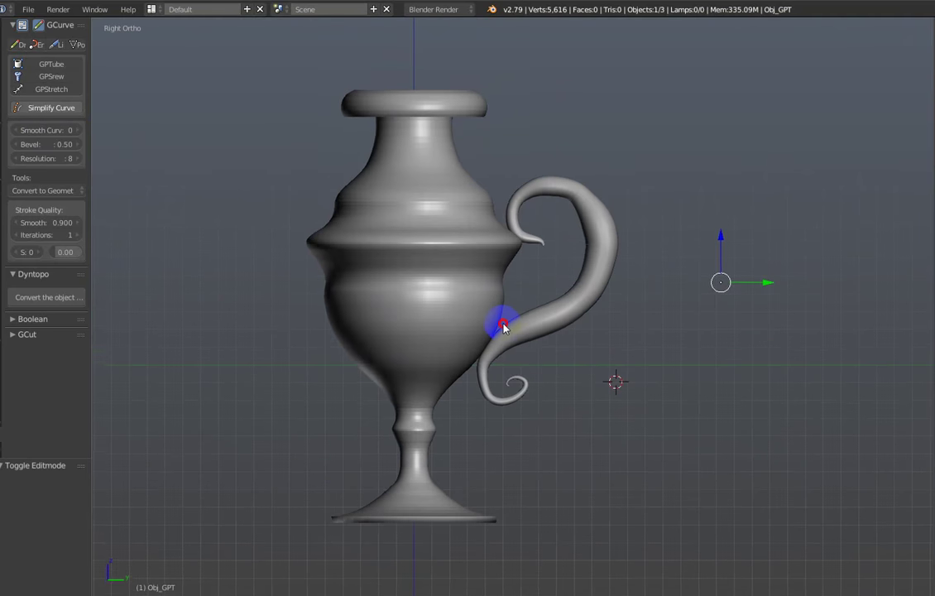